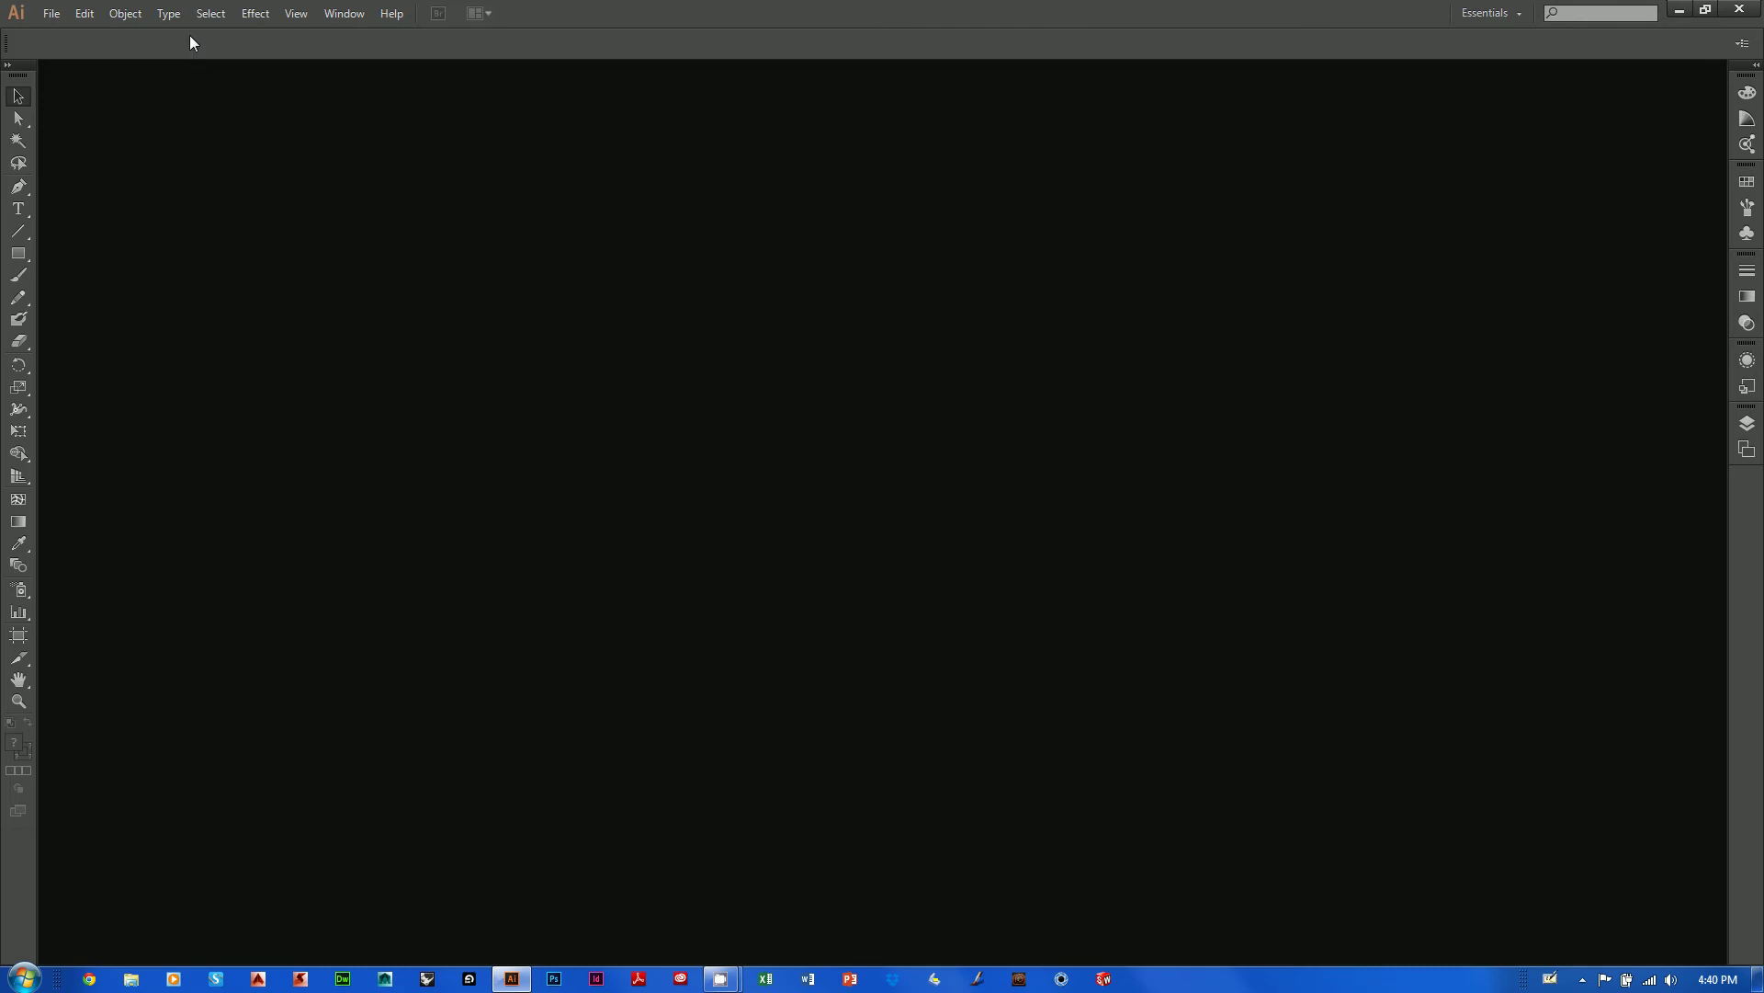
Start a new document and name it newdoc_demo_82614_ followed by the author's name, checking the system calendar for the date
left_click(54, 17)
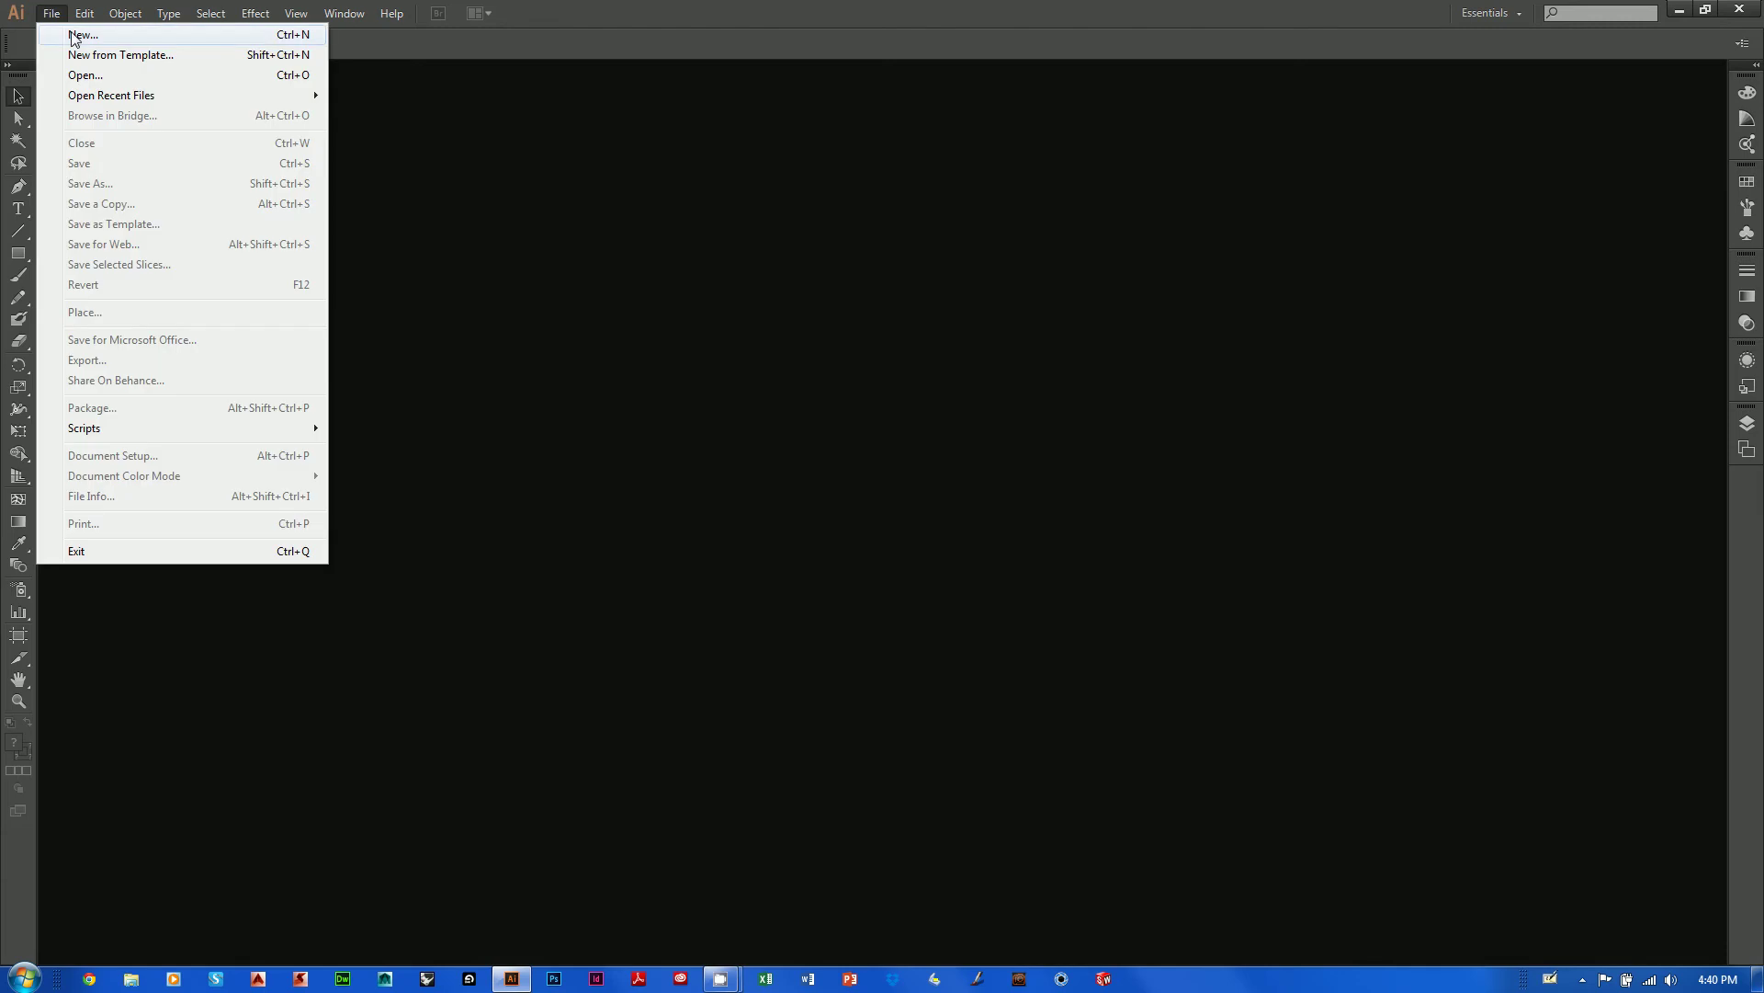
left_click(75, 36)
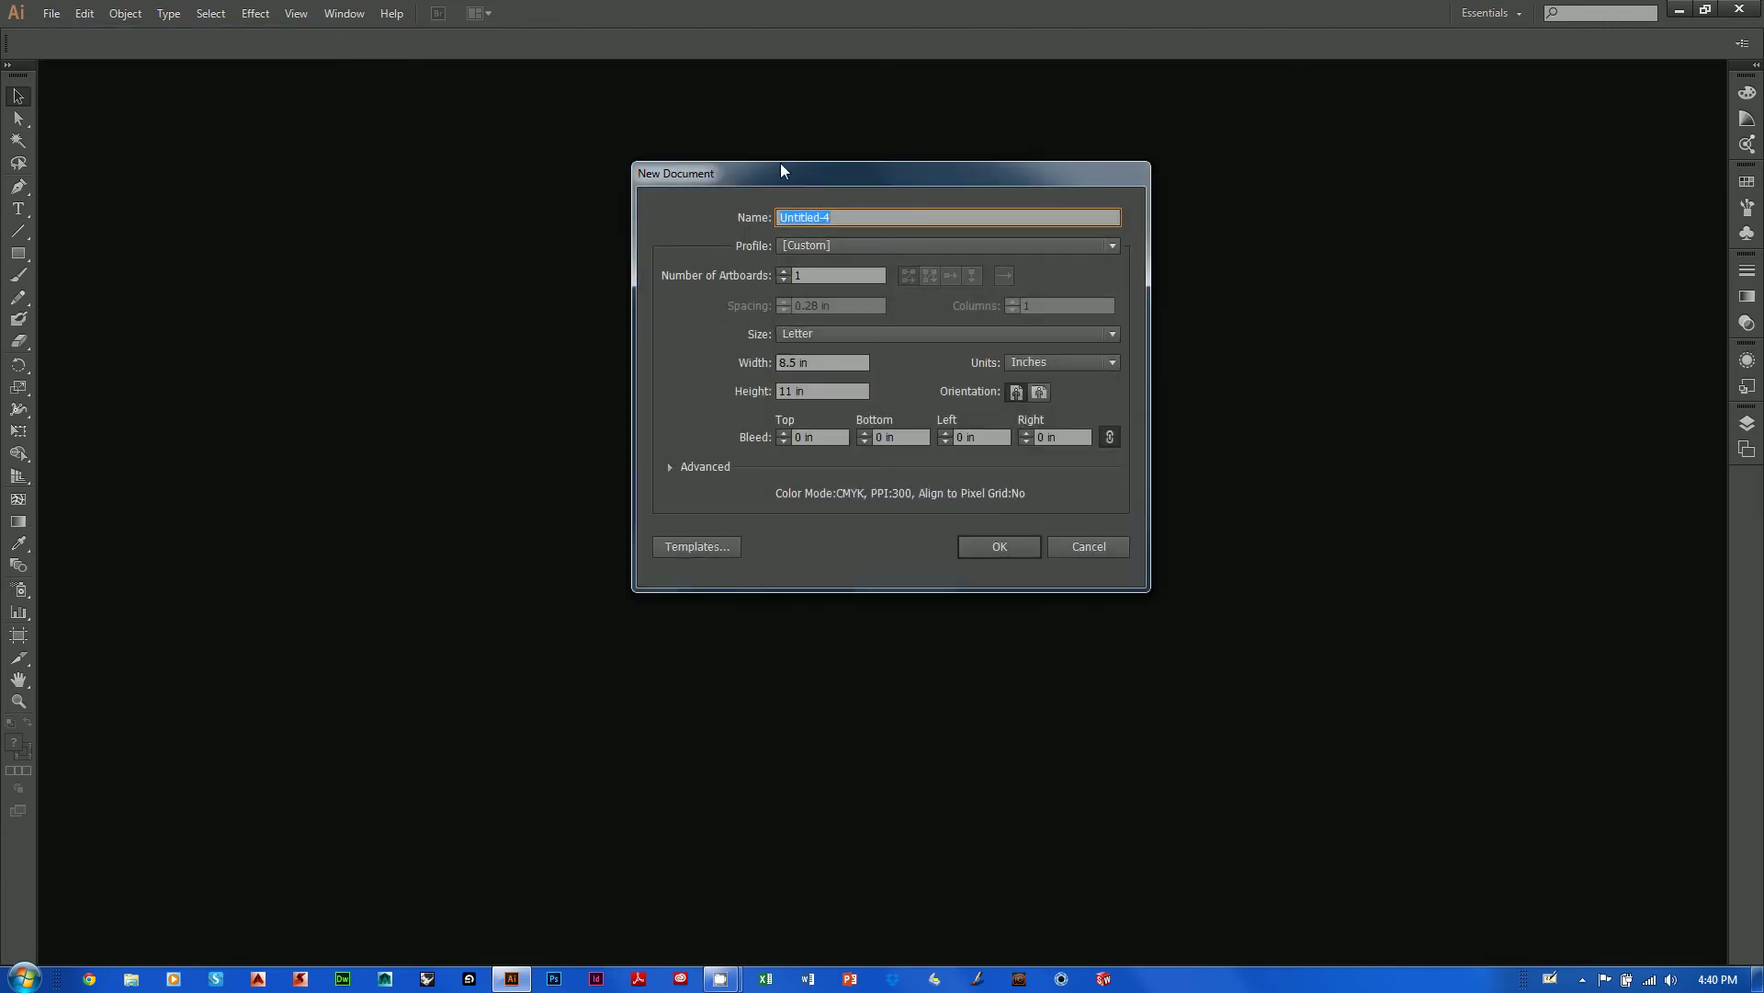
left_click_drag(781, 166, 759, 214)
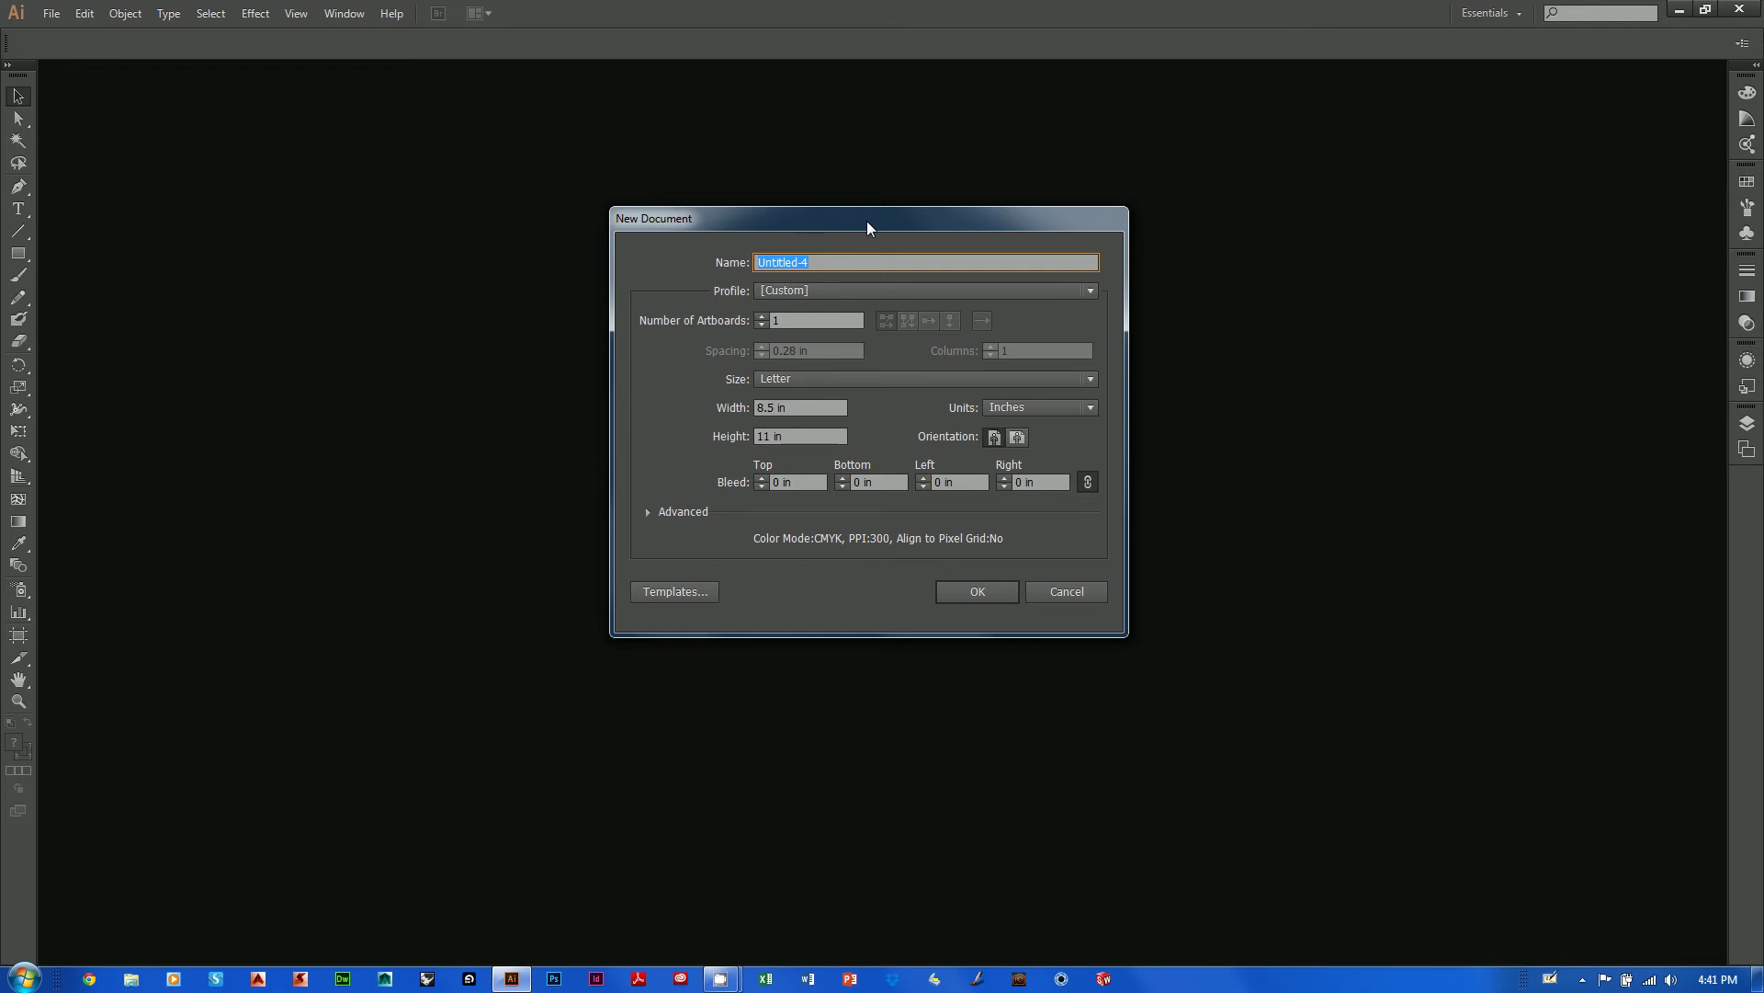
type("newdoc_demo_")
left_click(1717, 979)
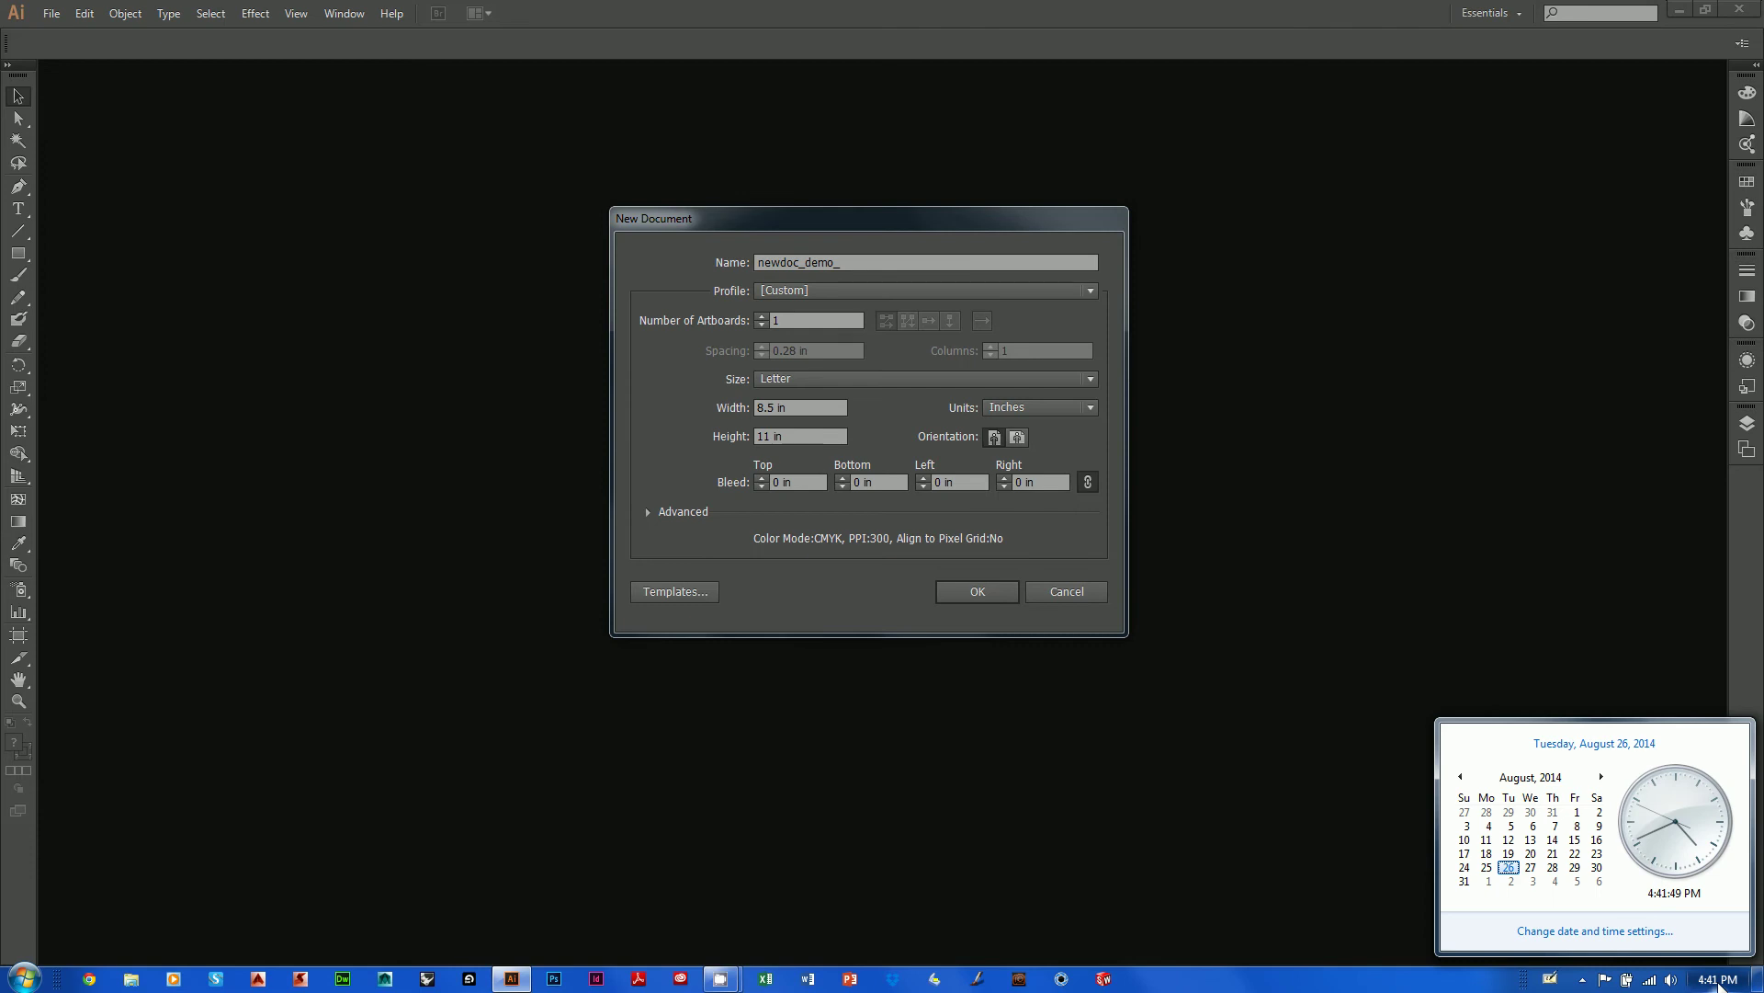
left_click(1659, 536)
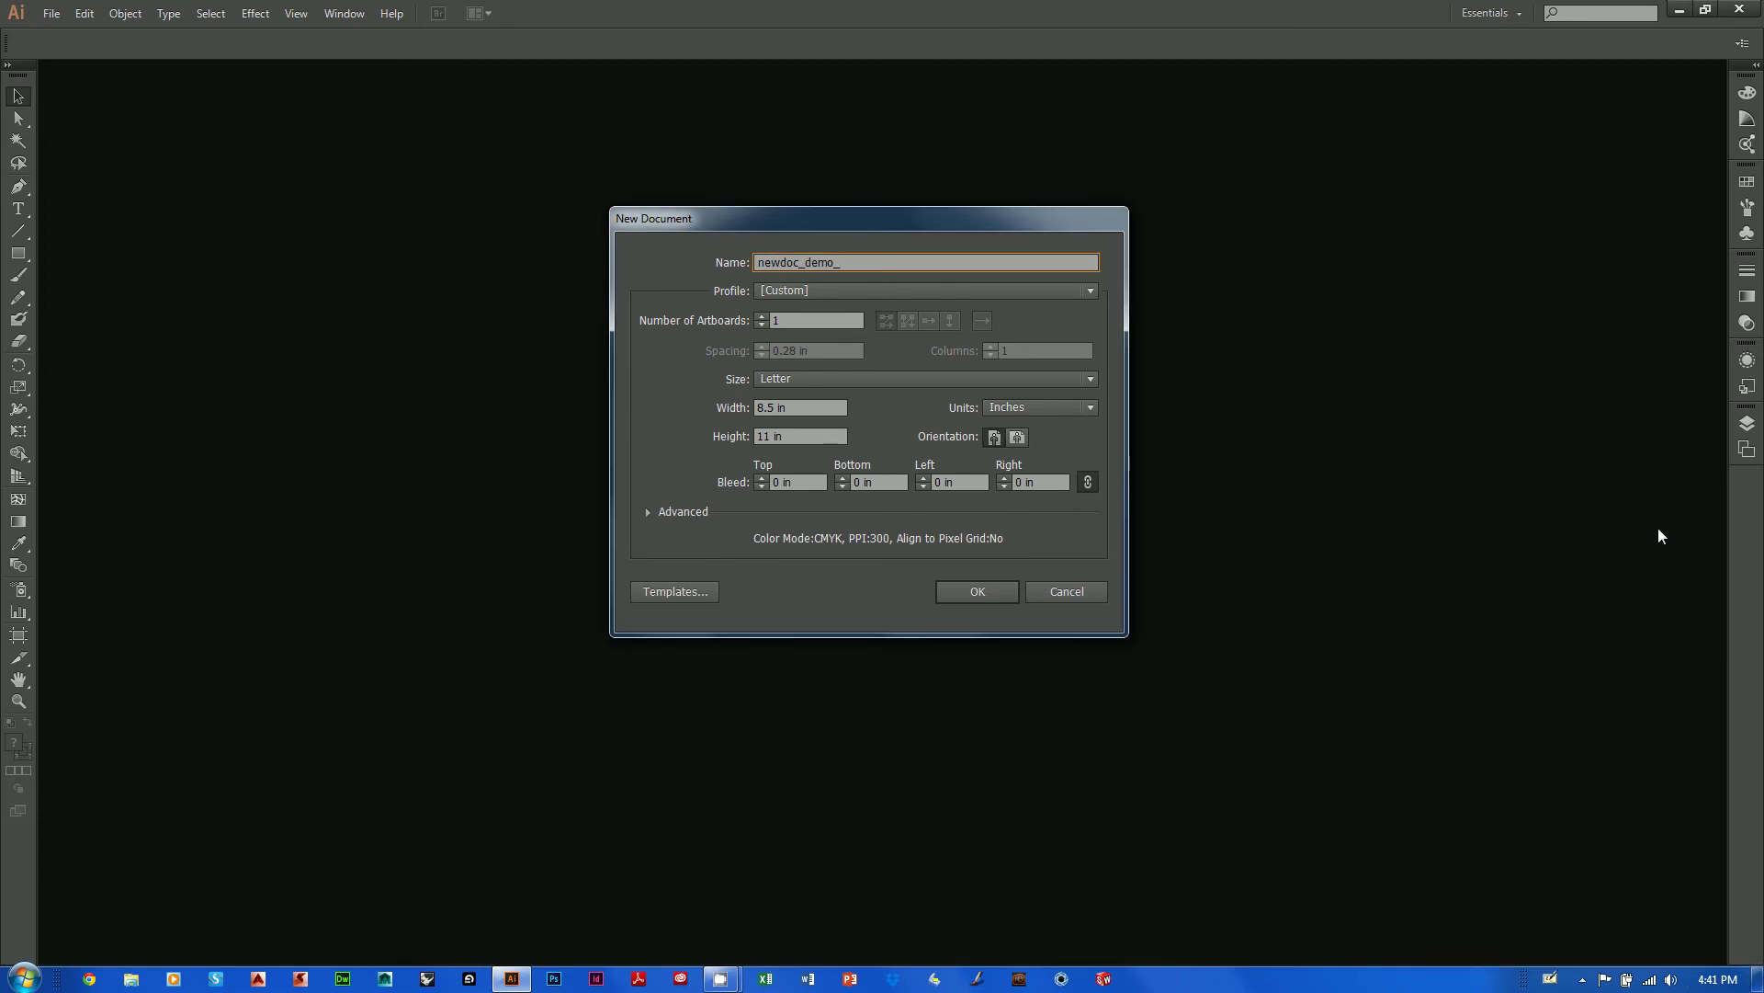
type("82614_j")
type("deasy")
Apply the Print profile to the new document and set its units to inches
left_click(820, 291)
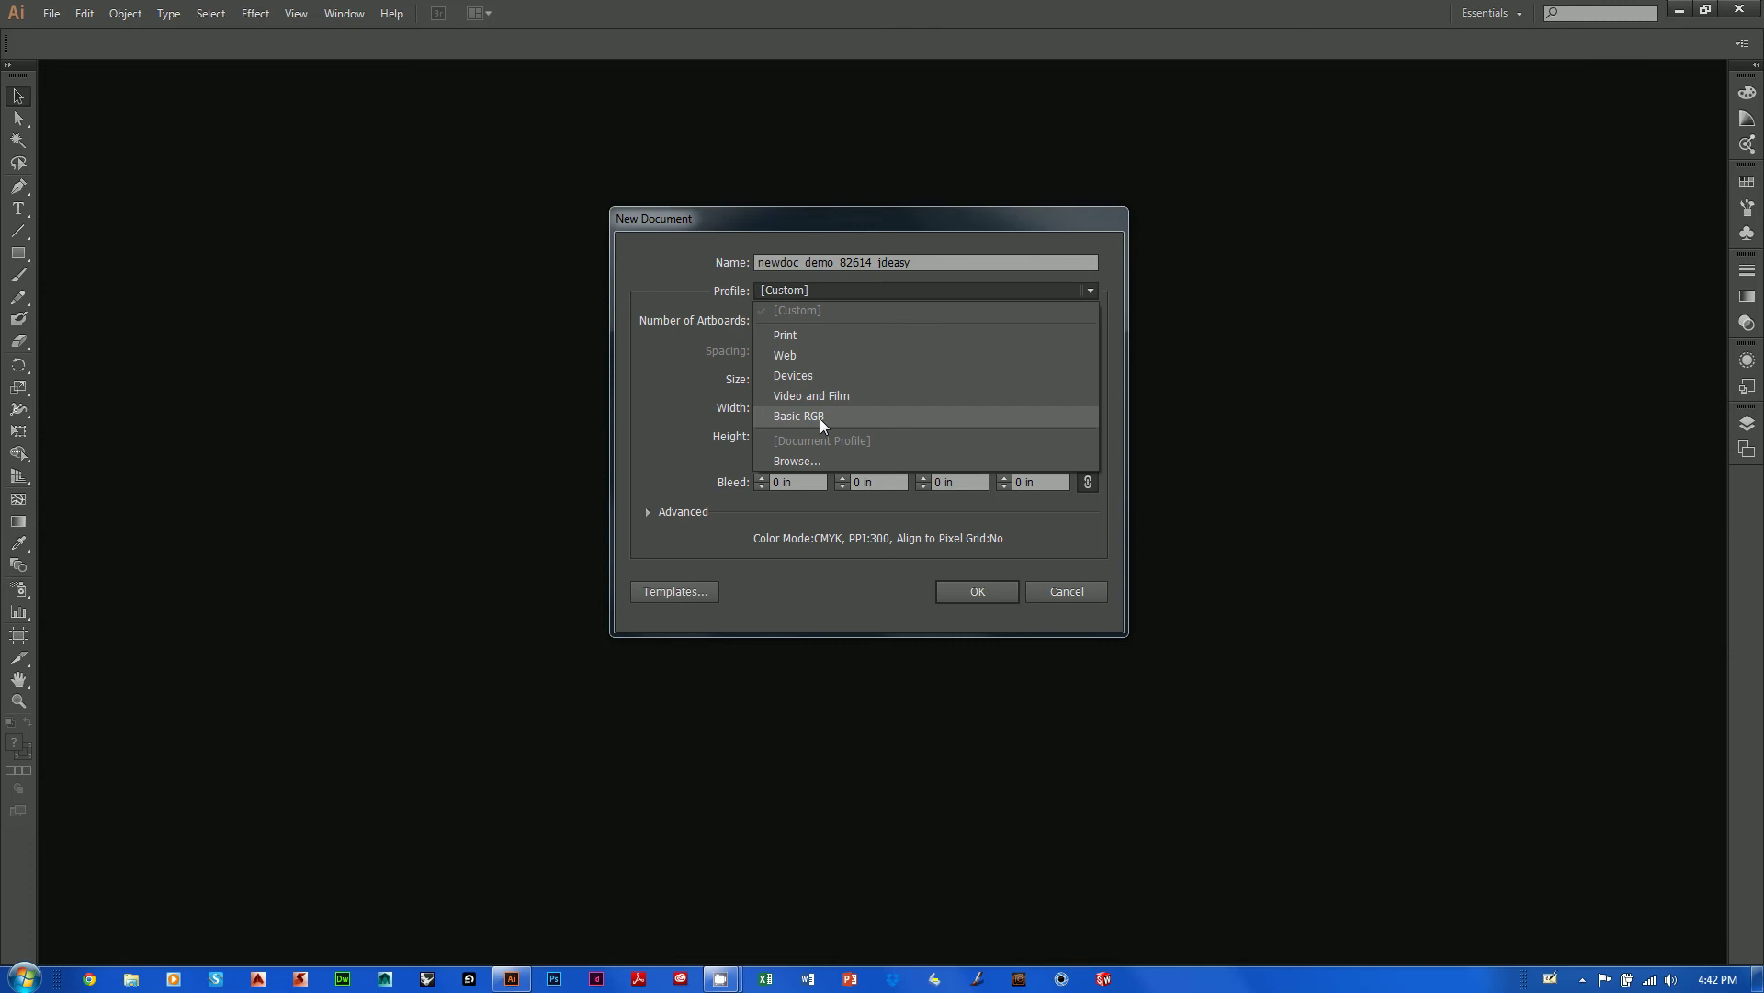
left_click(795, 337)
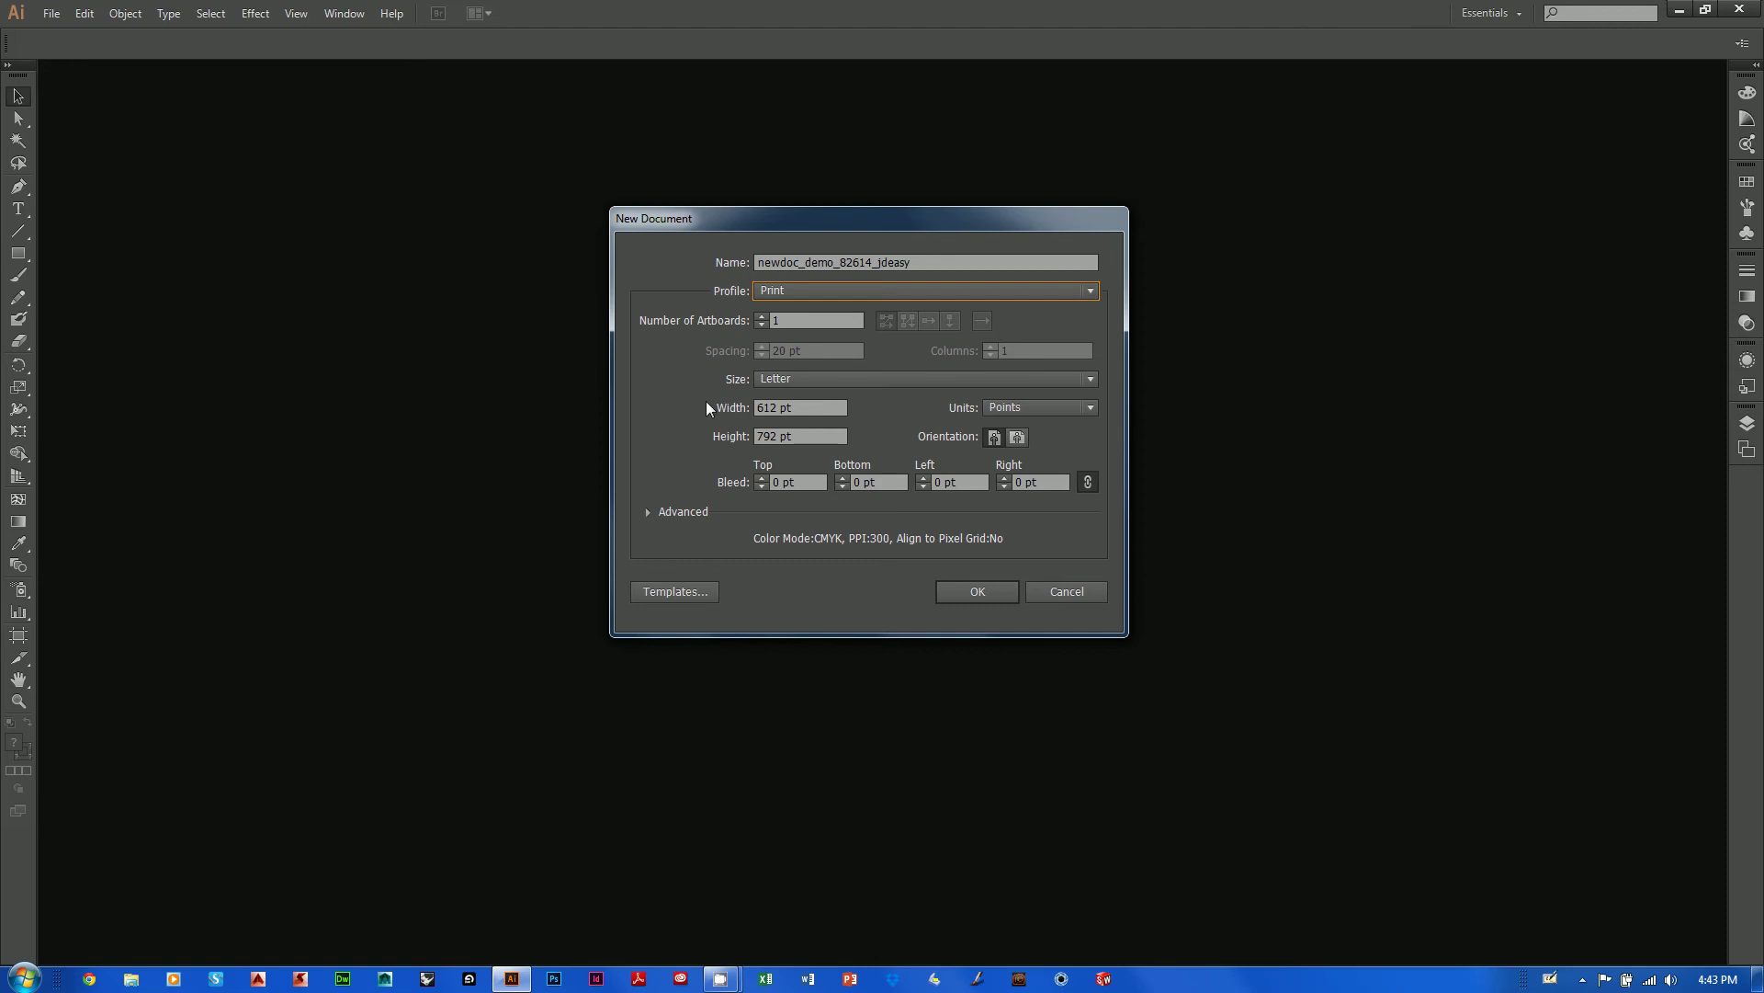
left_click(1000, 413)
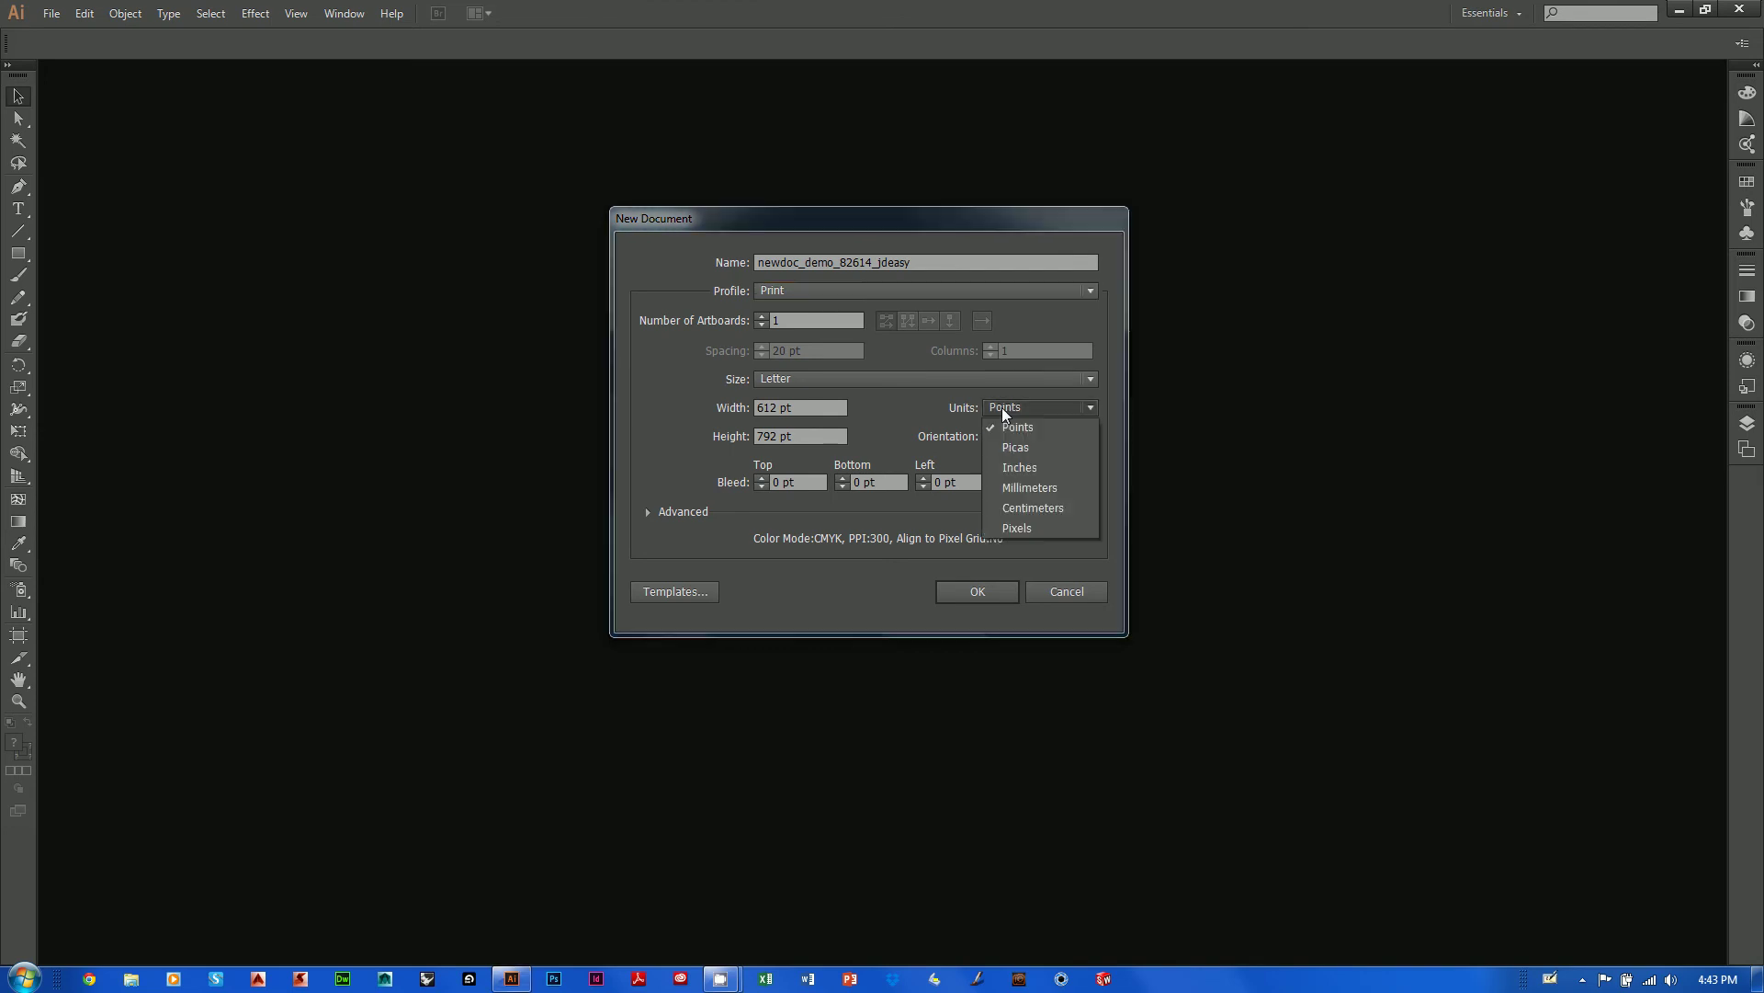
left_click(1006, 461)
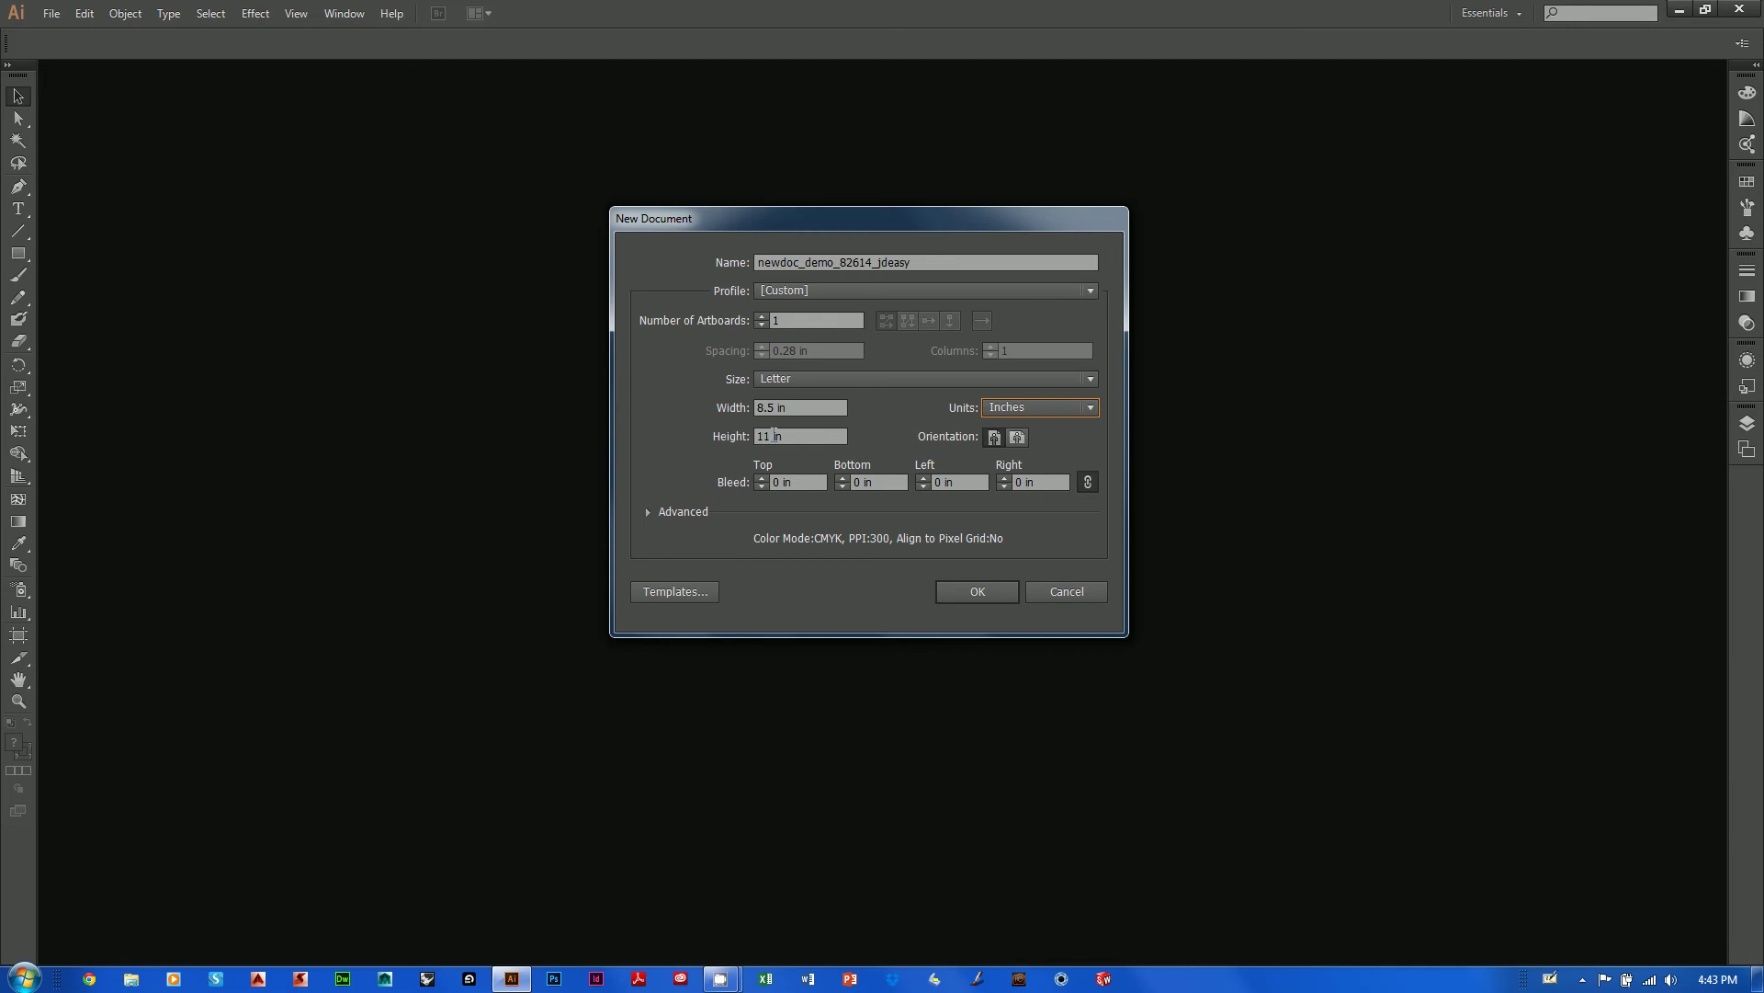
Try a custom page size of 10 in wide by 50 in high and restore the Letter size
left_click_drag(798, 410, 695, 397)
left_click_drag(778, 443, 687, 405)
left_click(768, 434)
left_click_drag(798, 407, 629, 388)
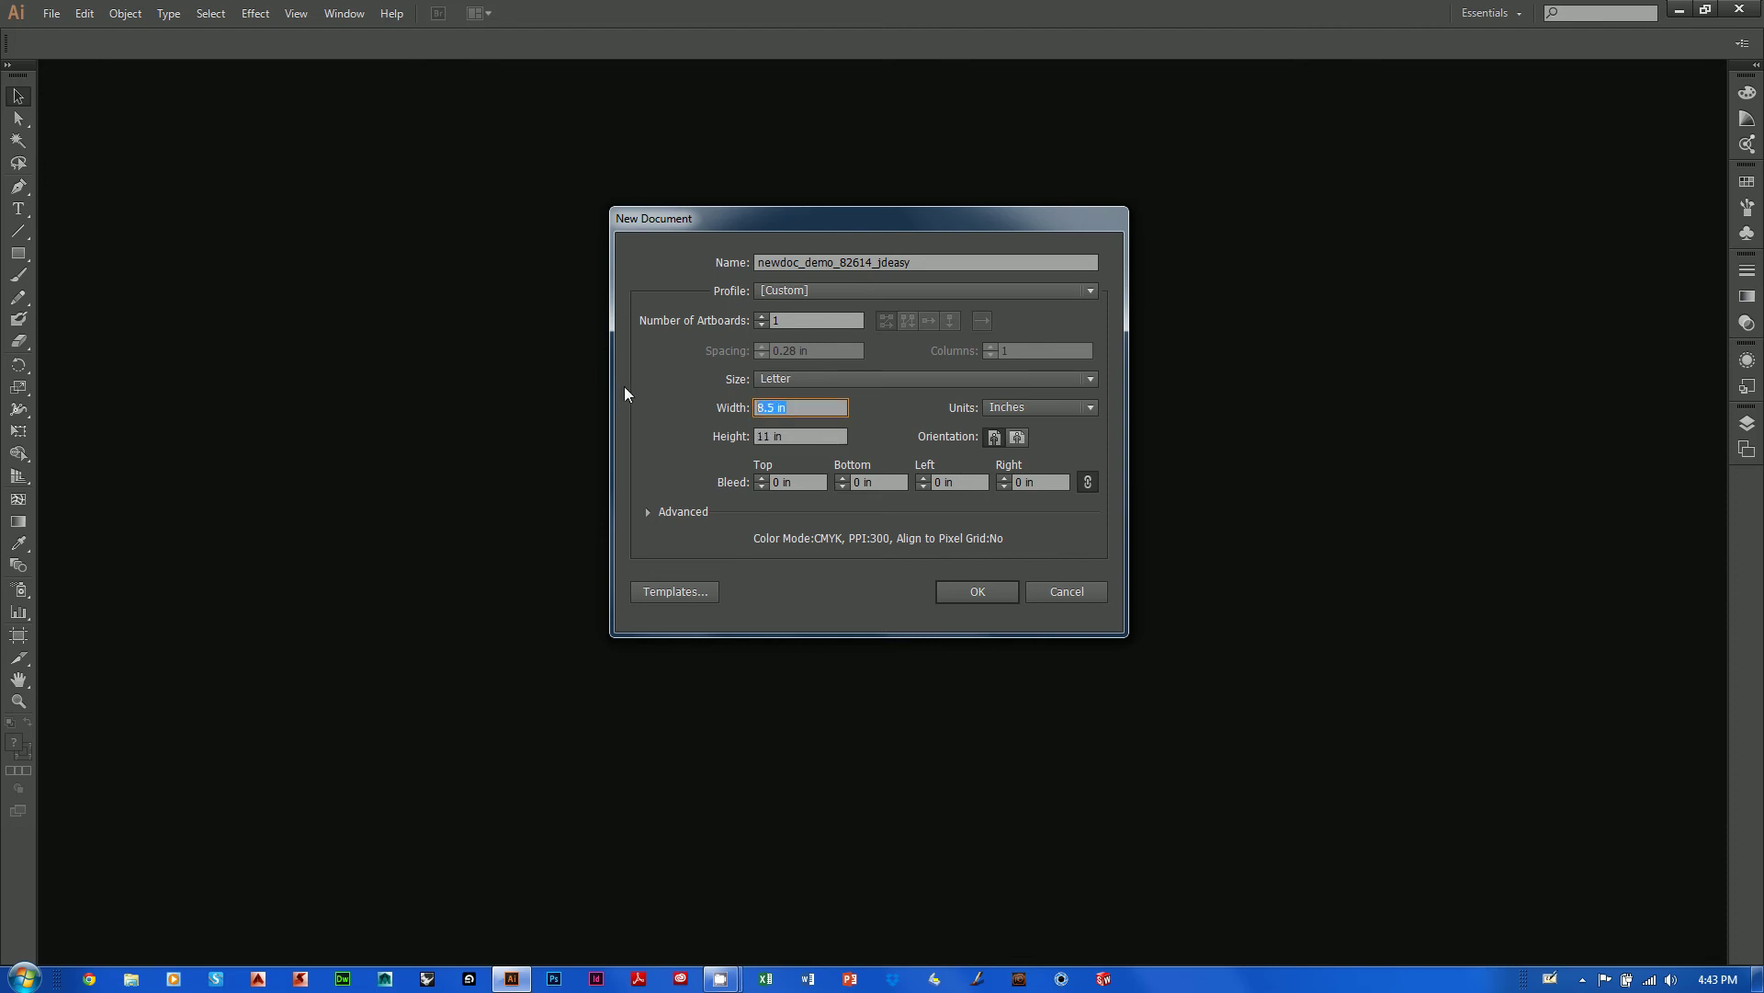
type("10")
left_click(779, 428)
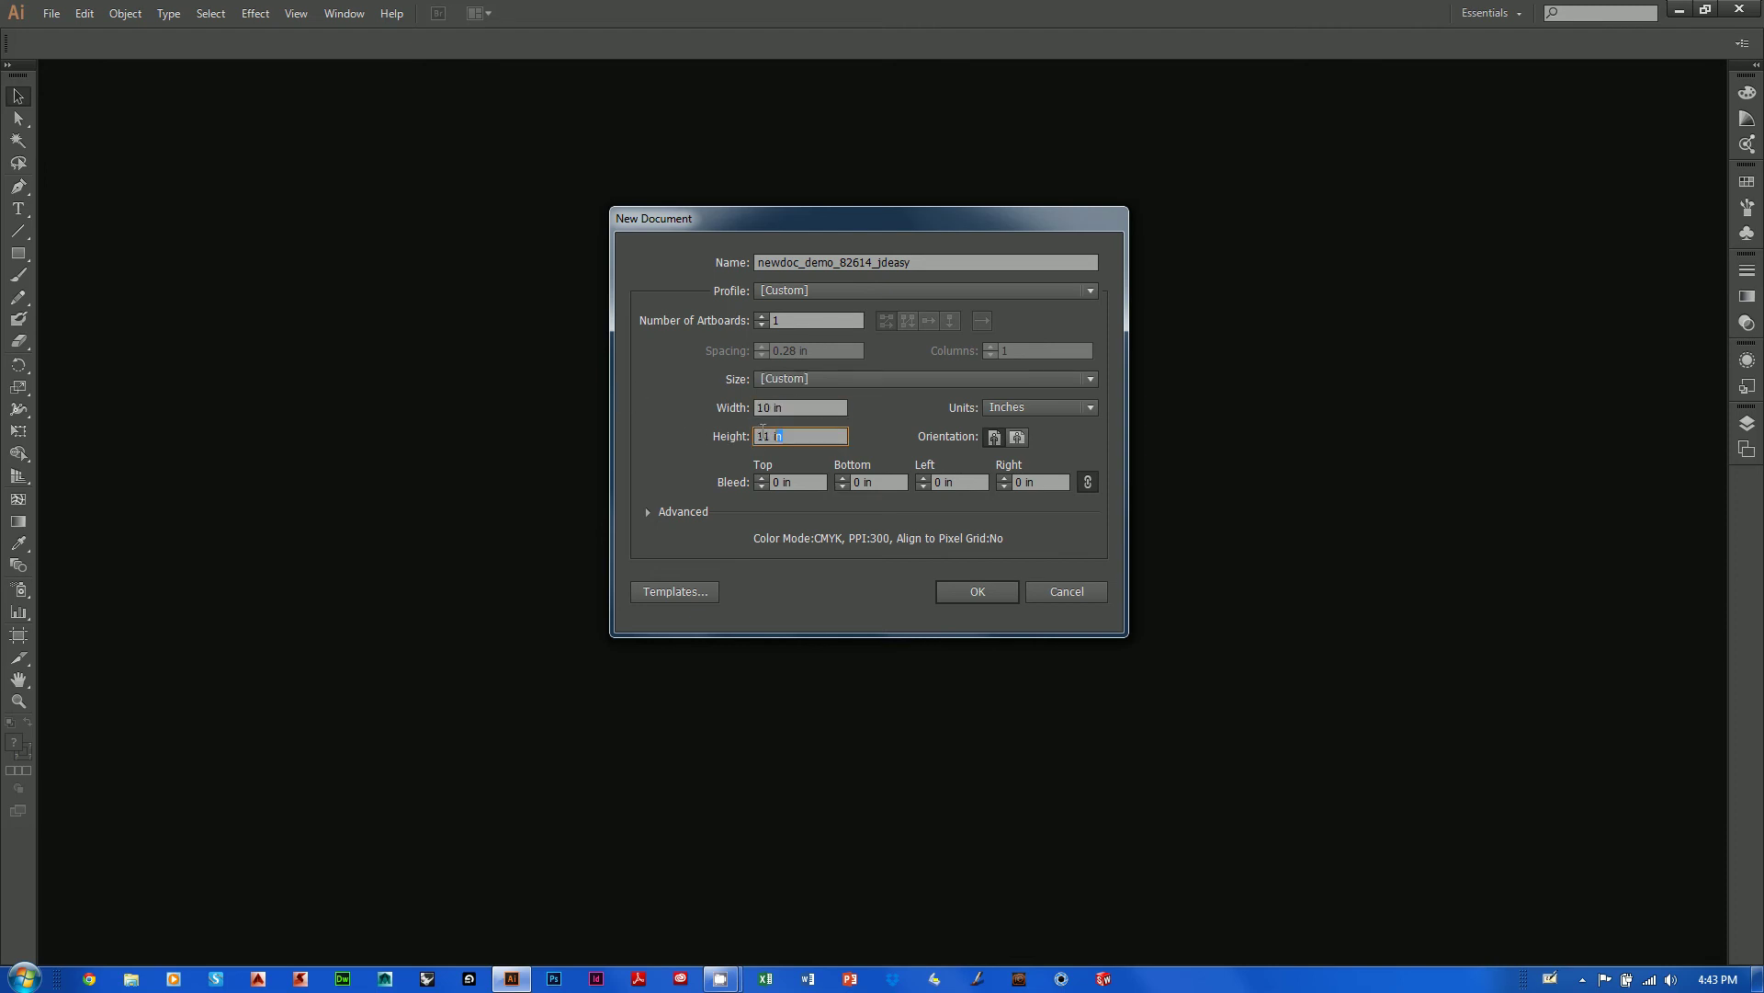
type("50")
left_click(819, 377)
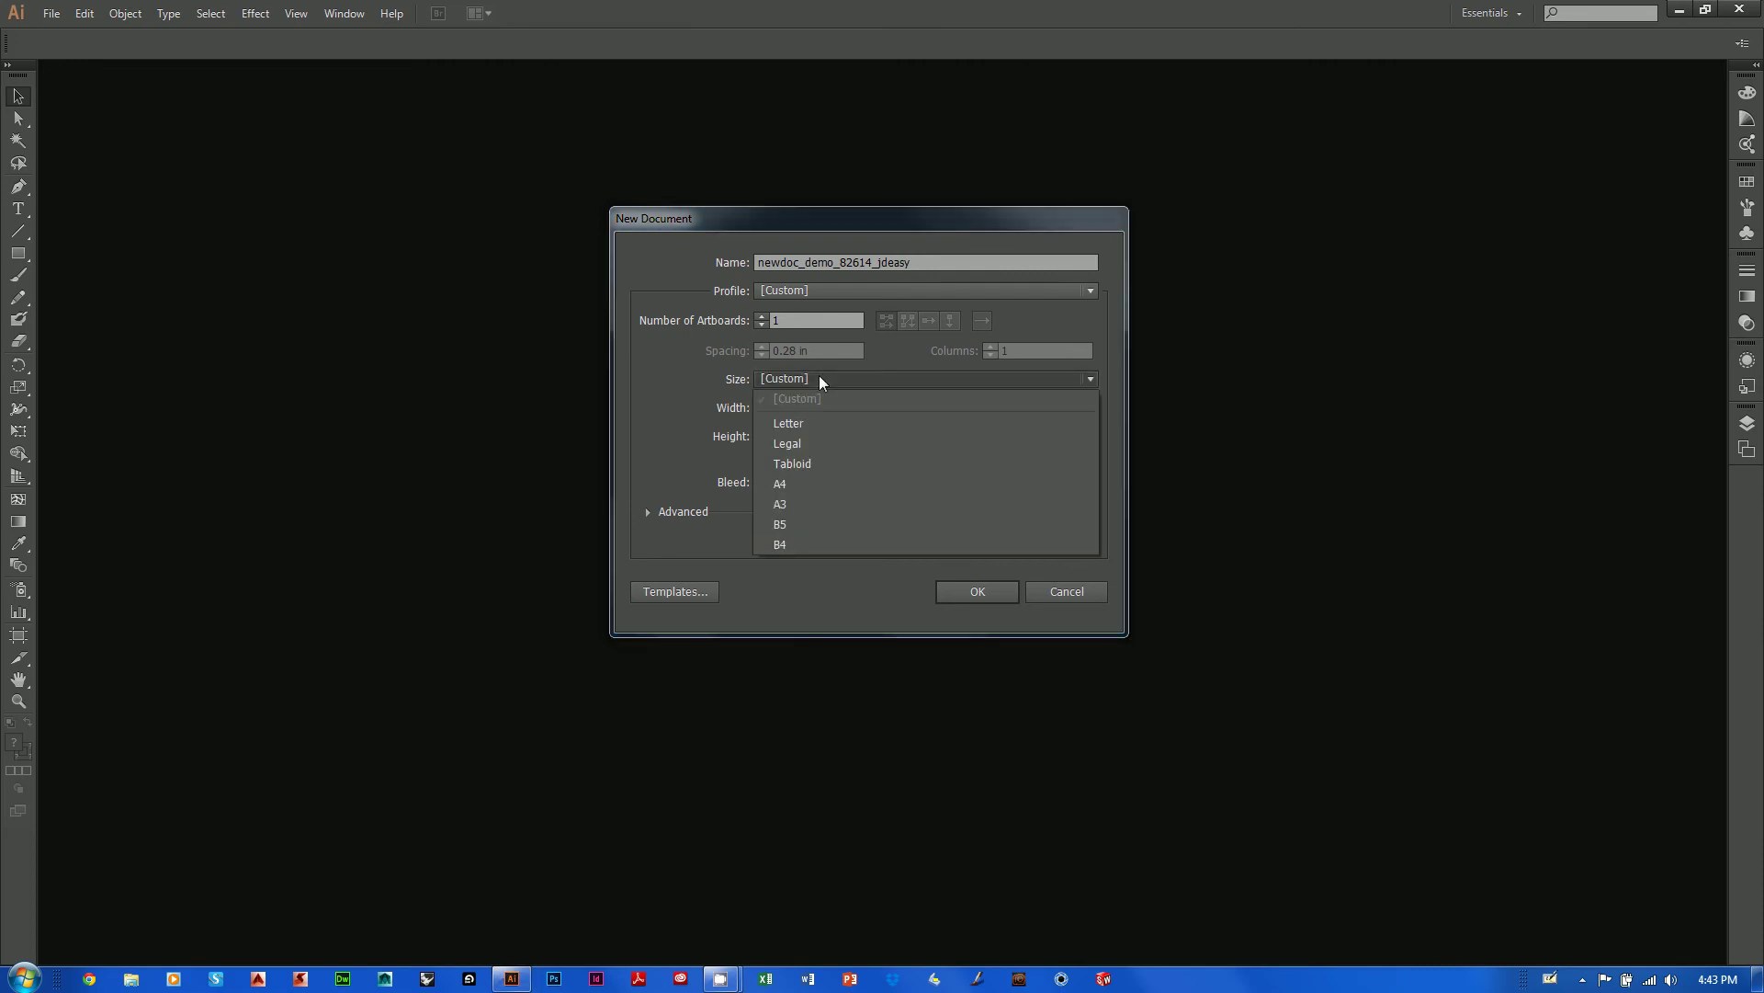
left_click(809, 428)
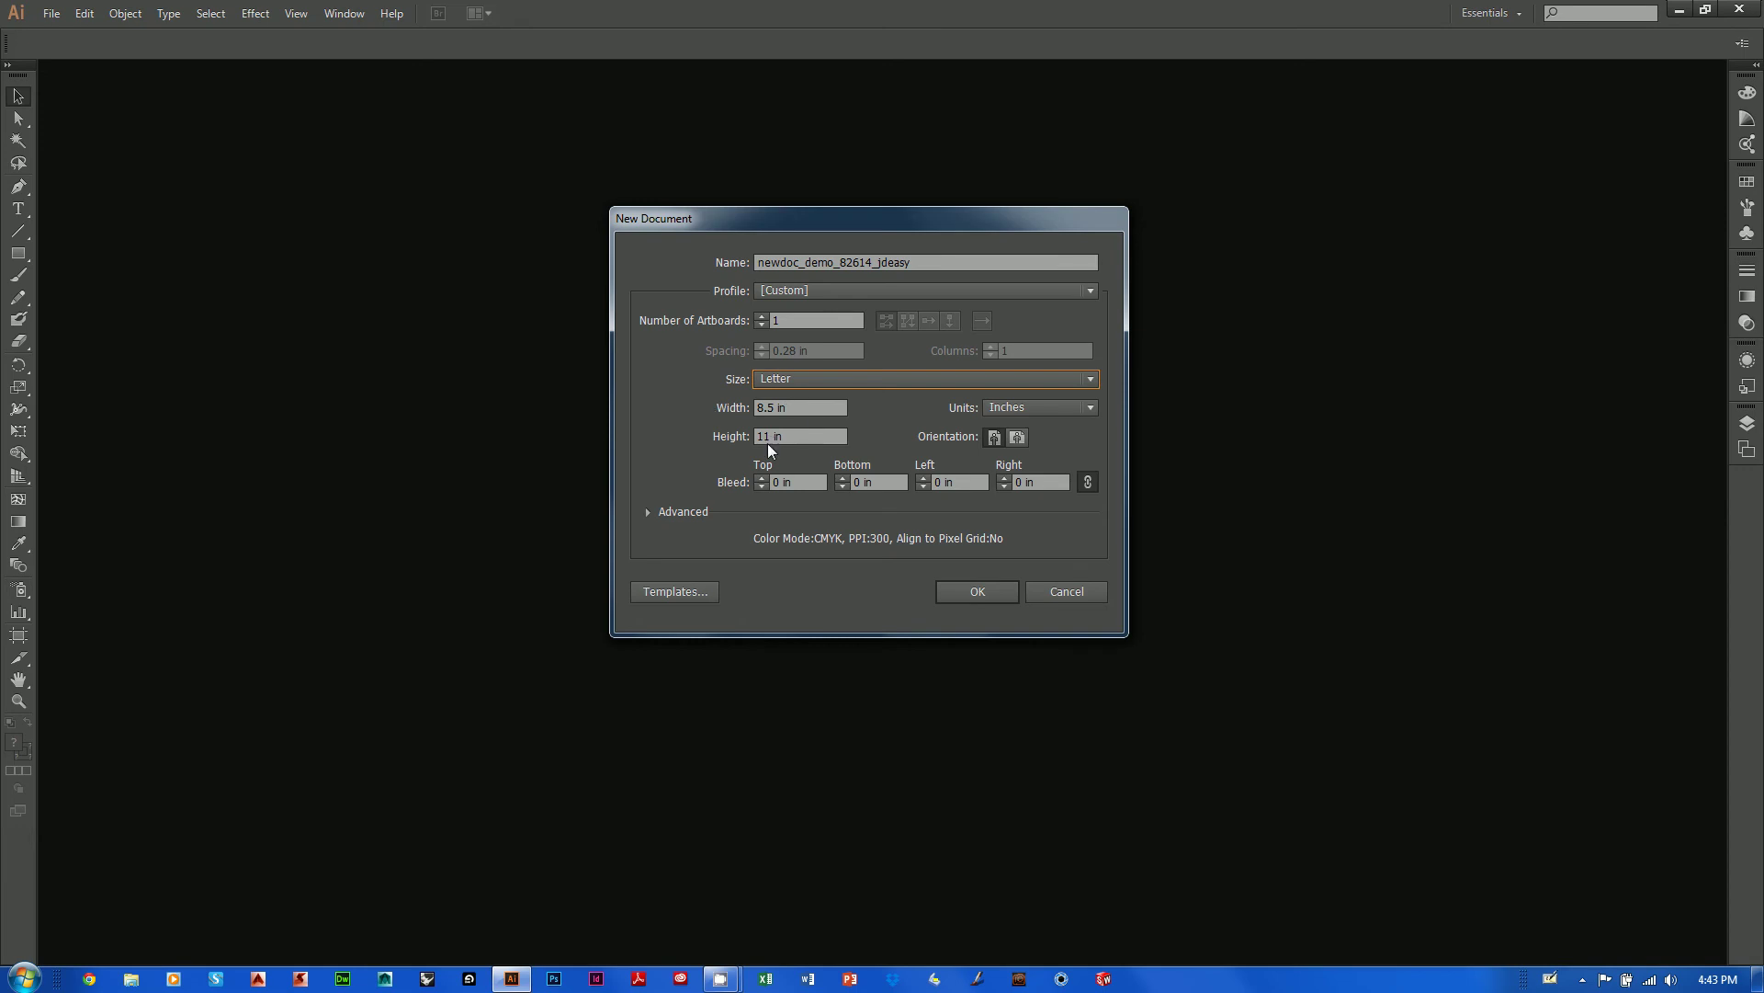
Try the Tabloid page size and switch the document back to Letter
left_click(792, 380)
left_click(791, 380)
left_click(791, 380)
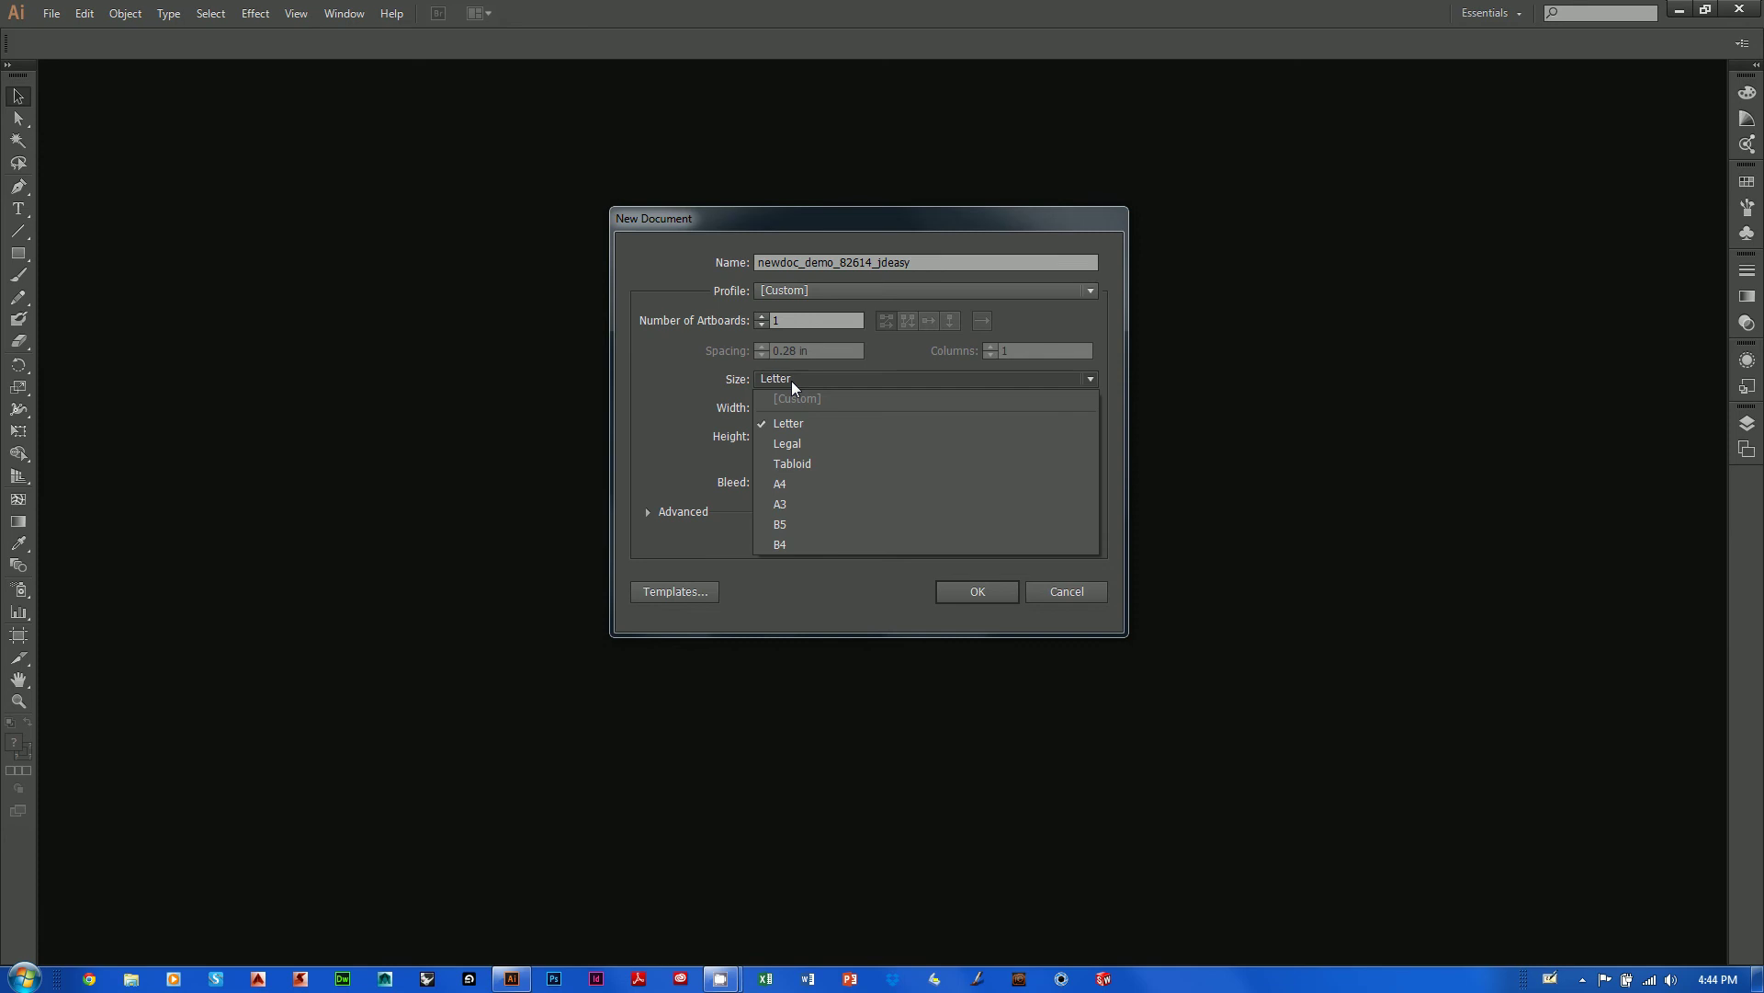
left_click(796, 465)
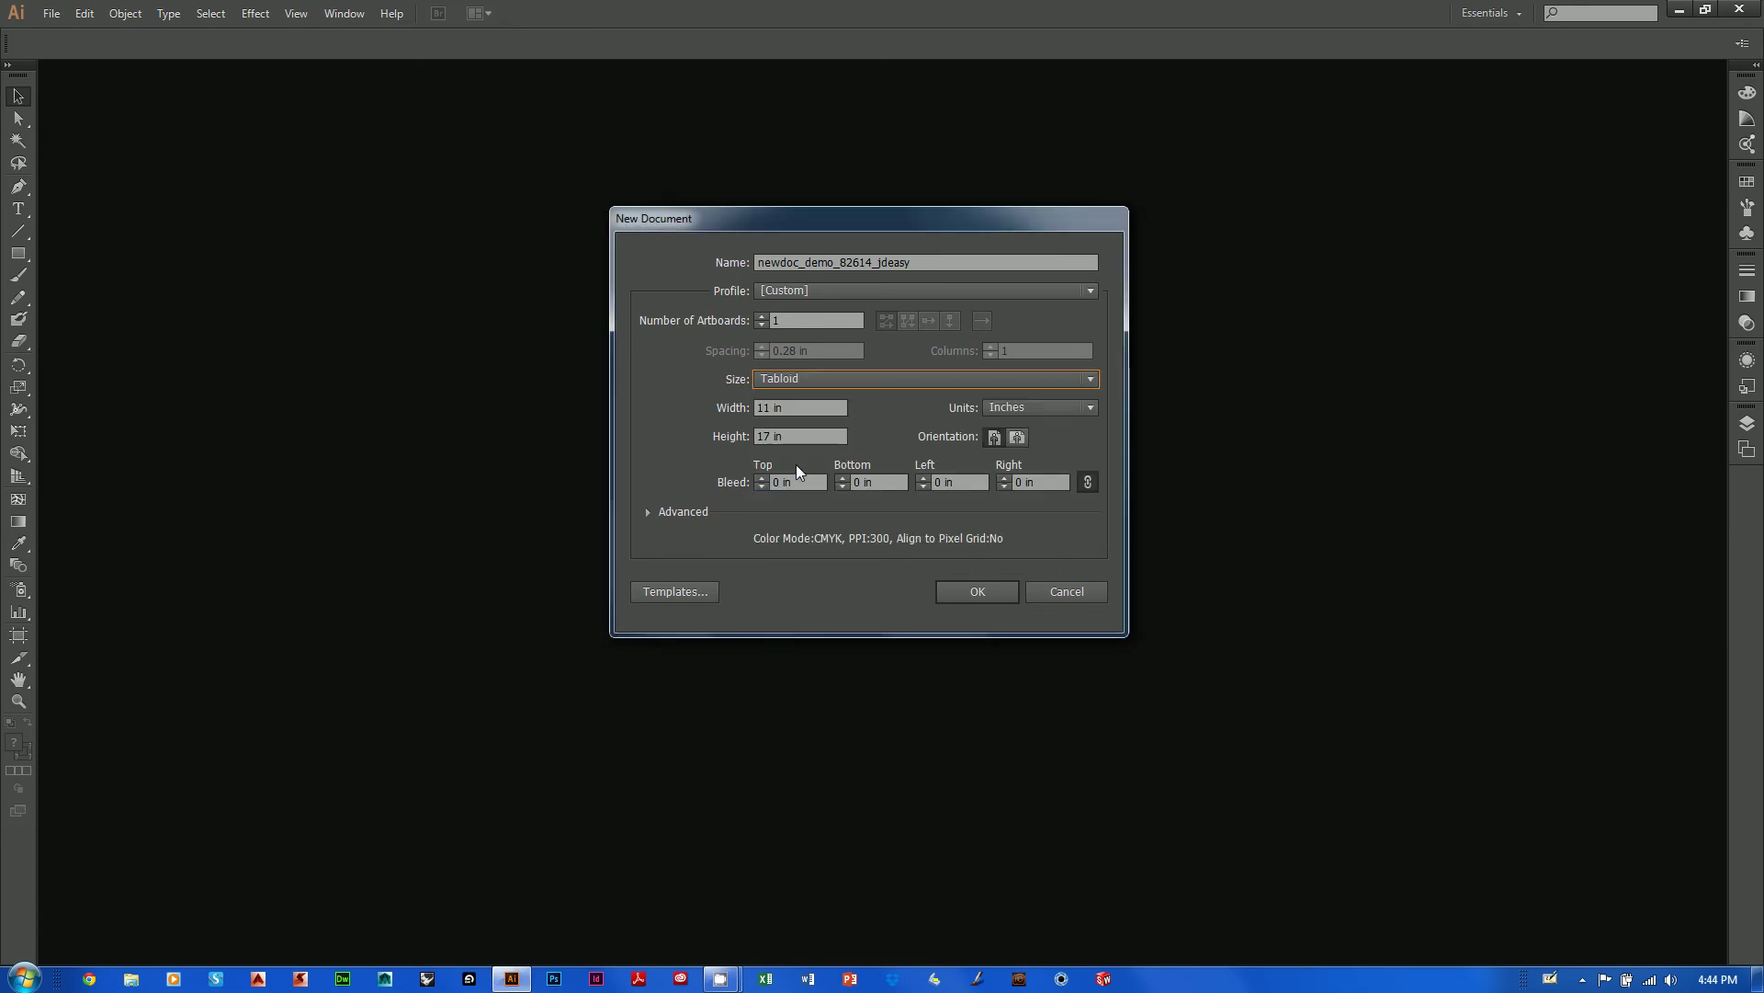
left_click(830, 380)
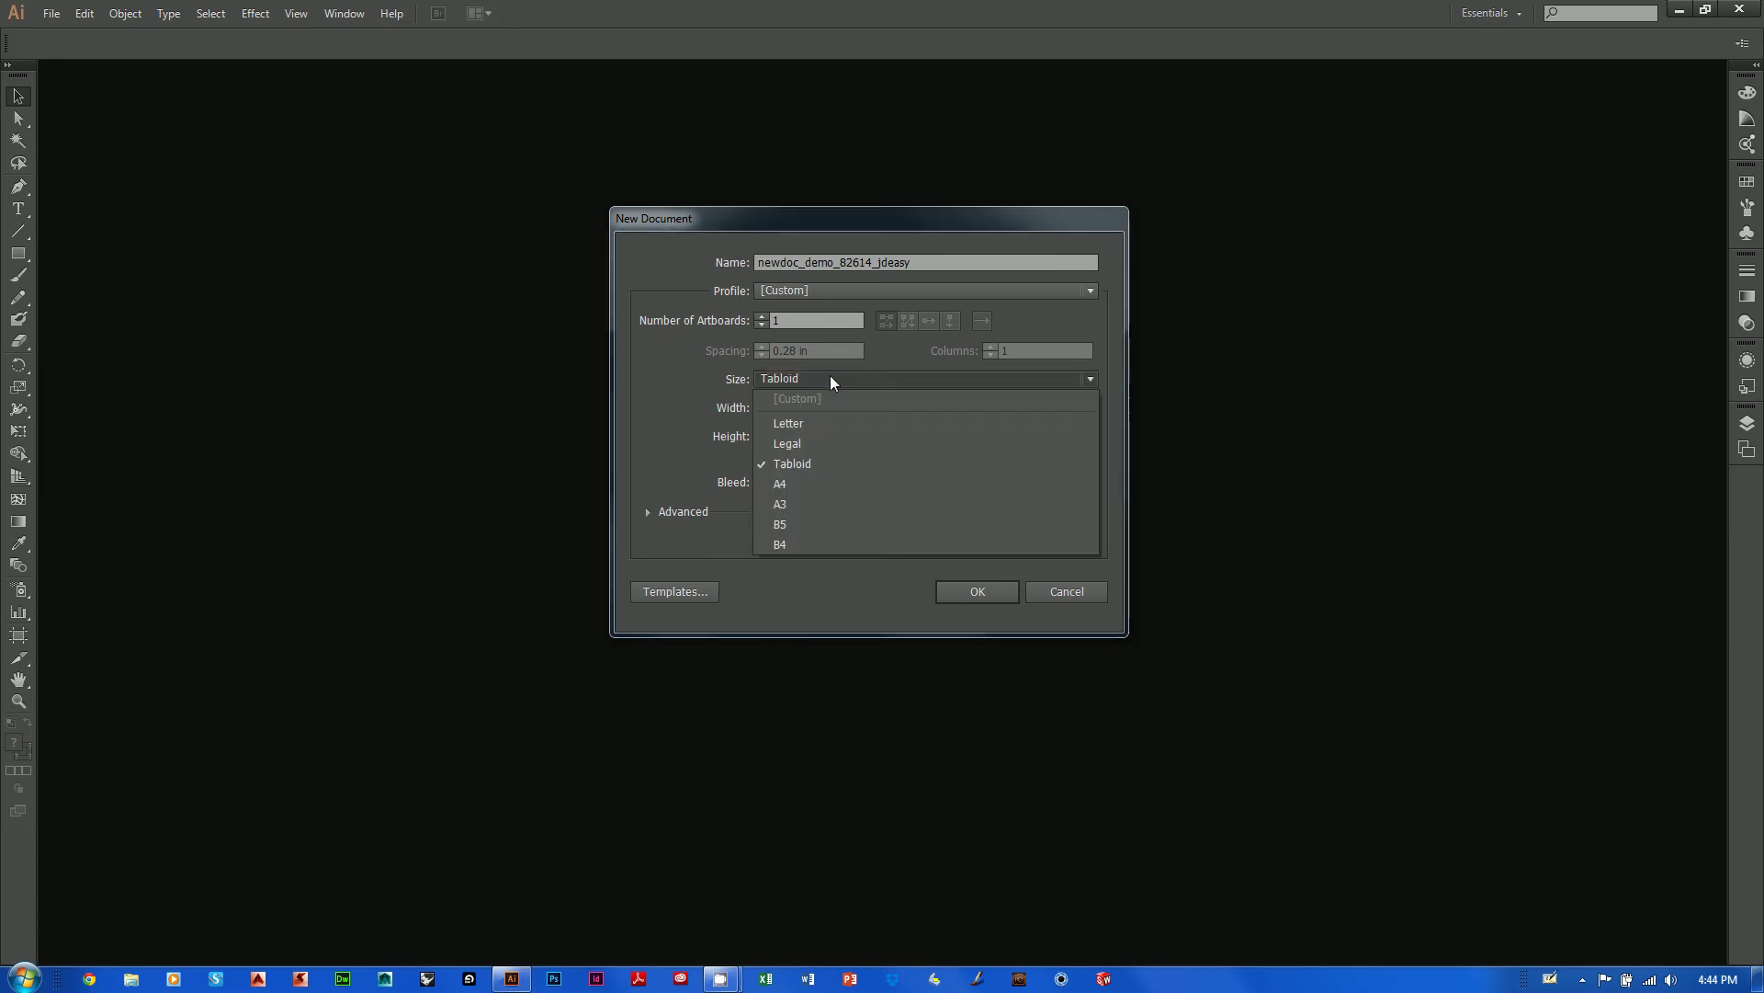
left_click(820, 429)
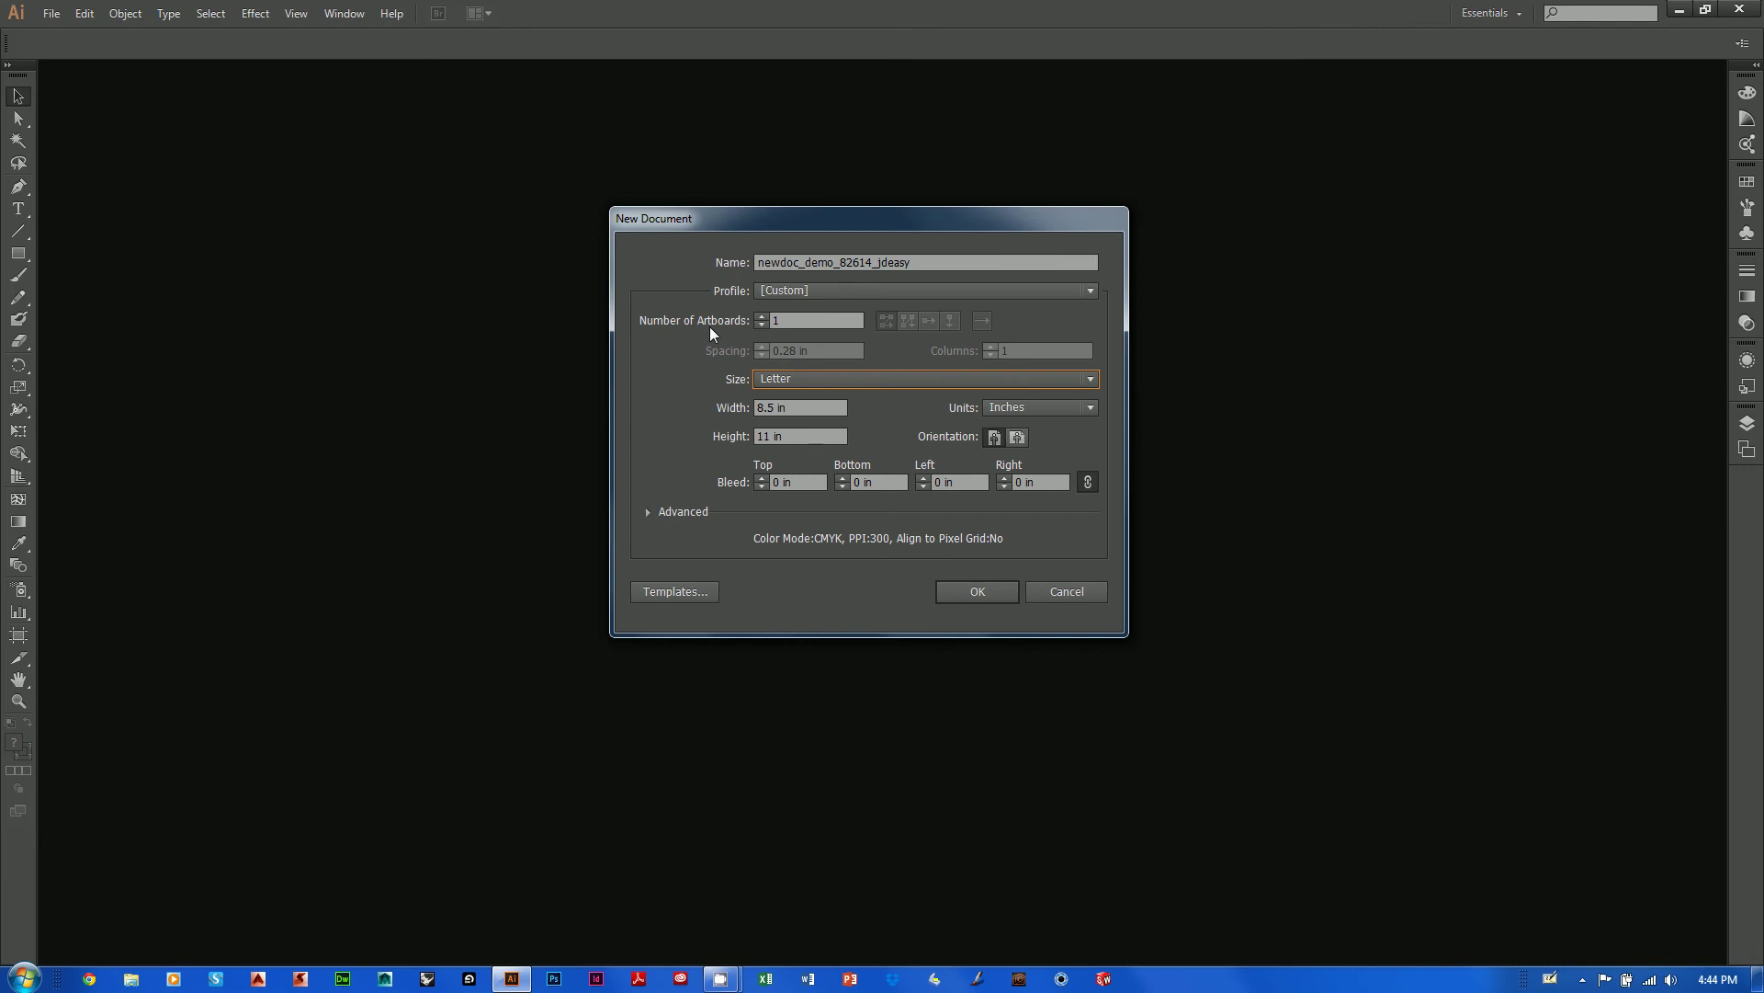
Examine the new document's advanced options for color mode, raster effects, preview mode and pixel grid alignment
left_click_drag(727, 212, 1309, 202)
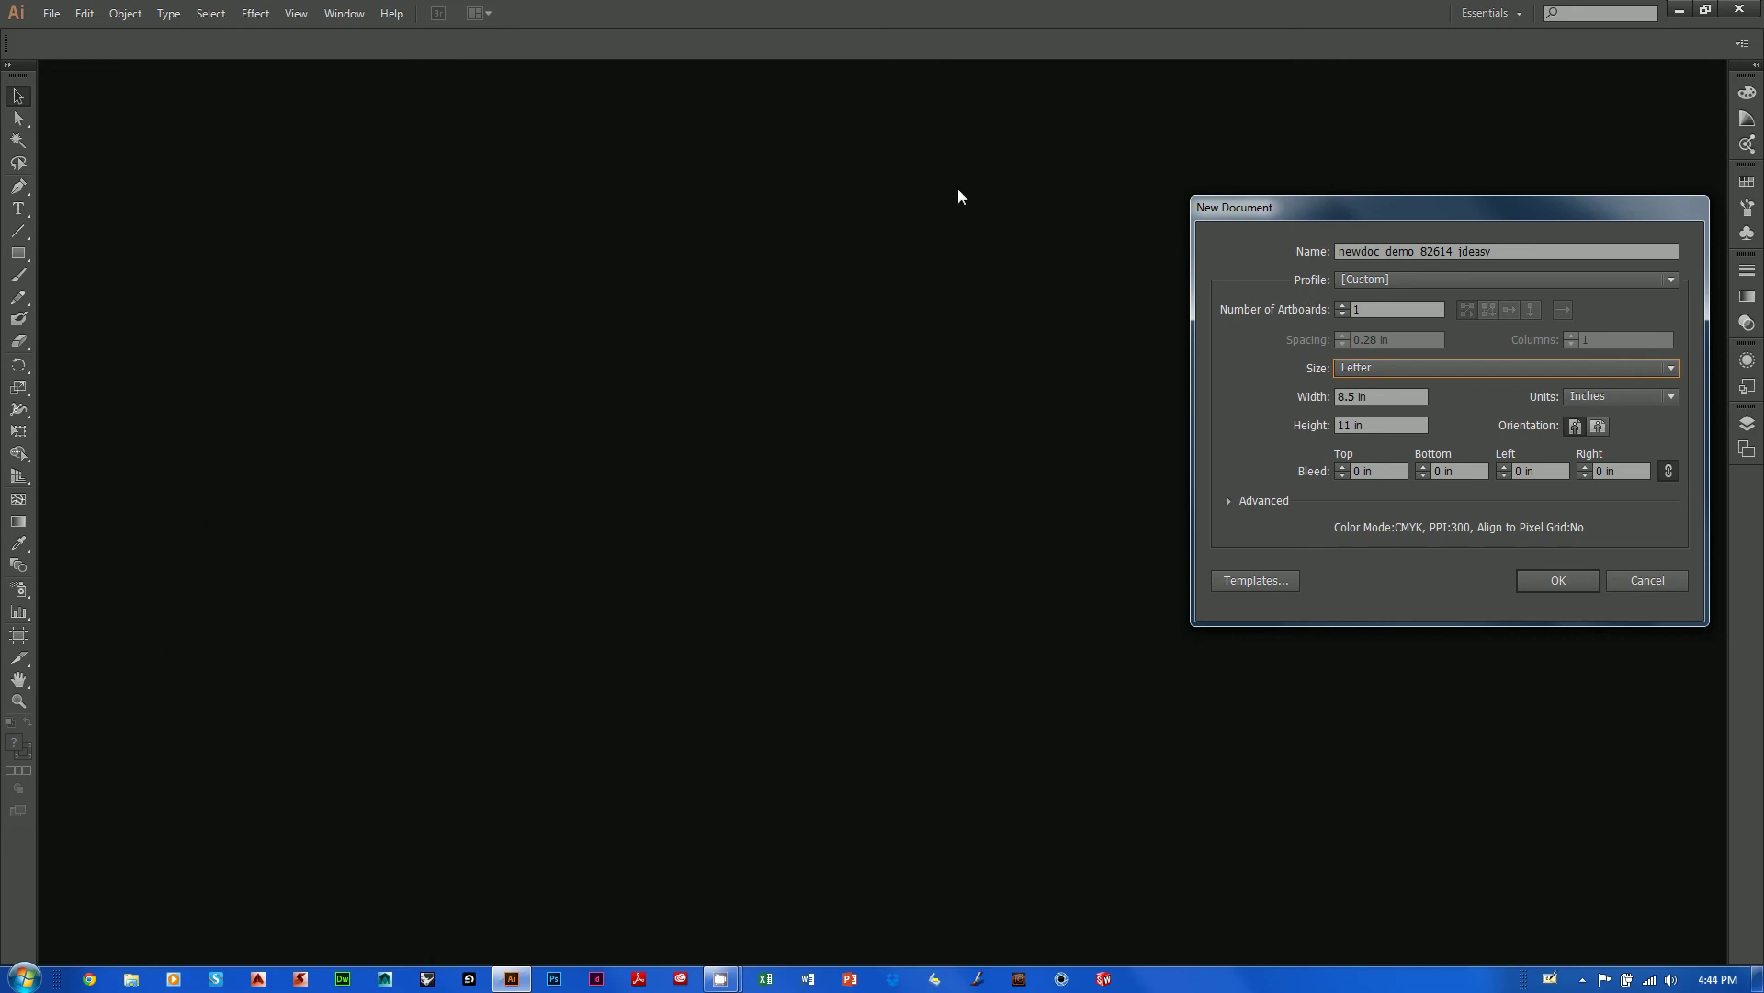
left_click_drag(1445, 210, 759, 307)
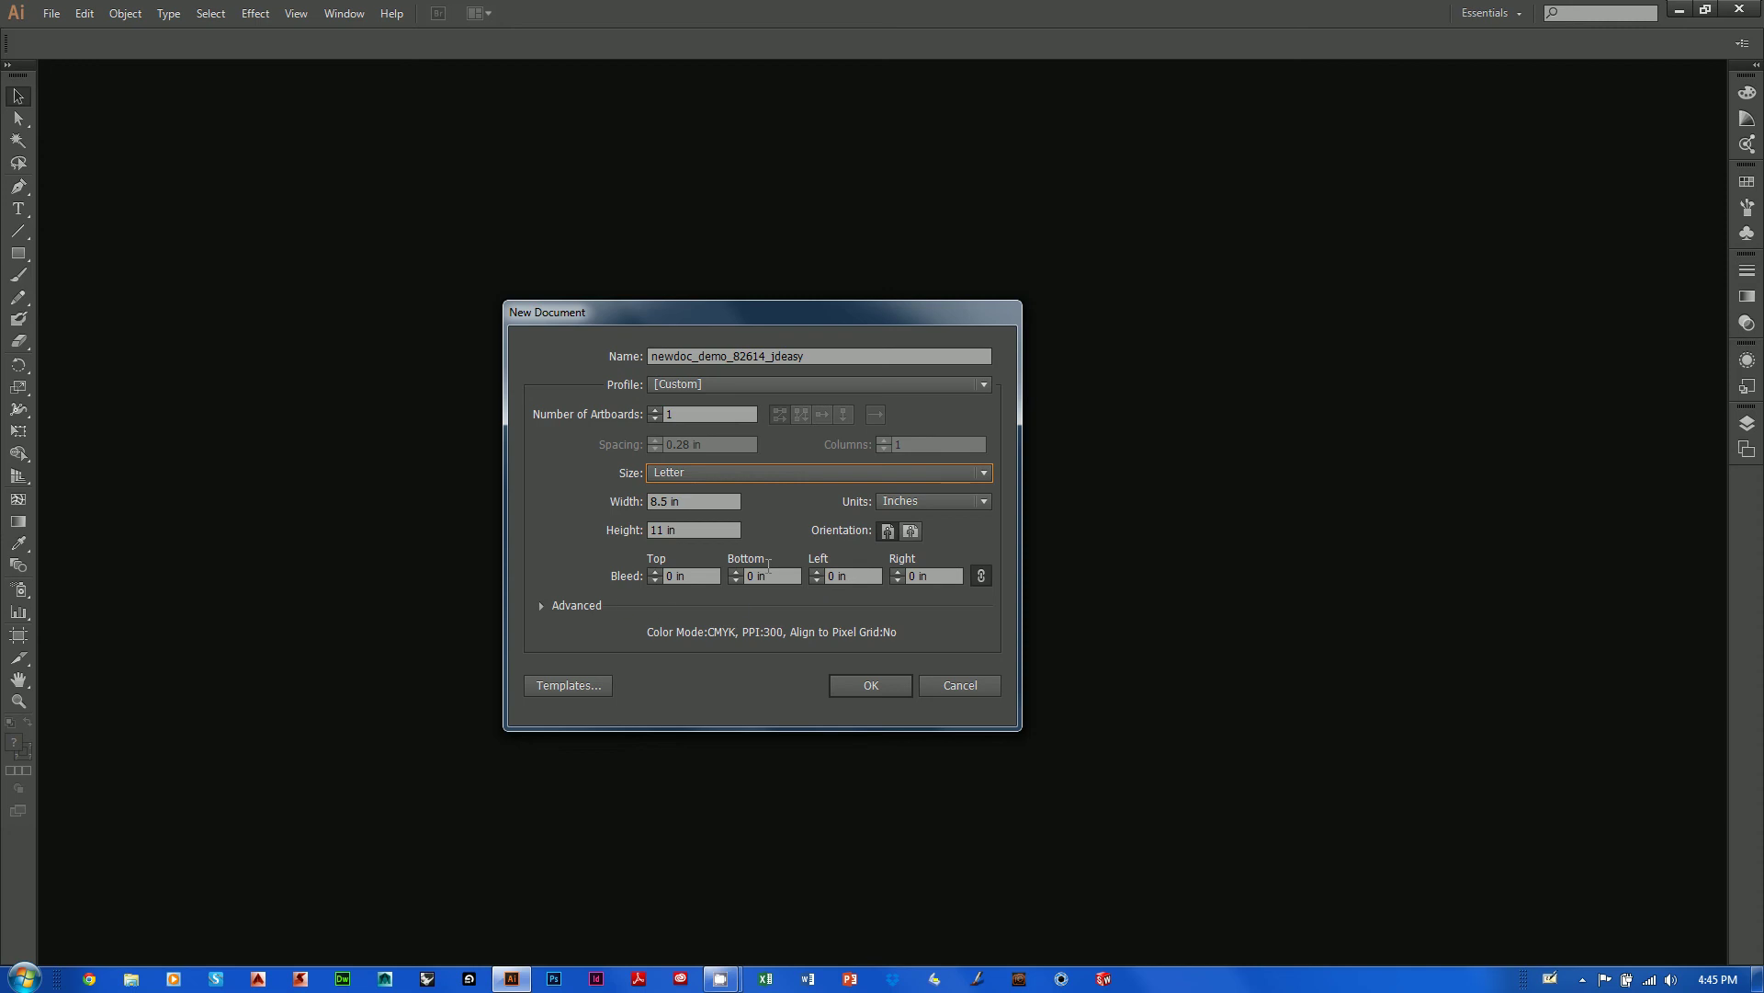
left_click(541, 606)
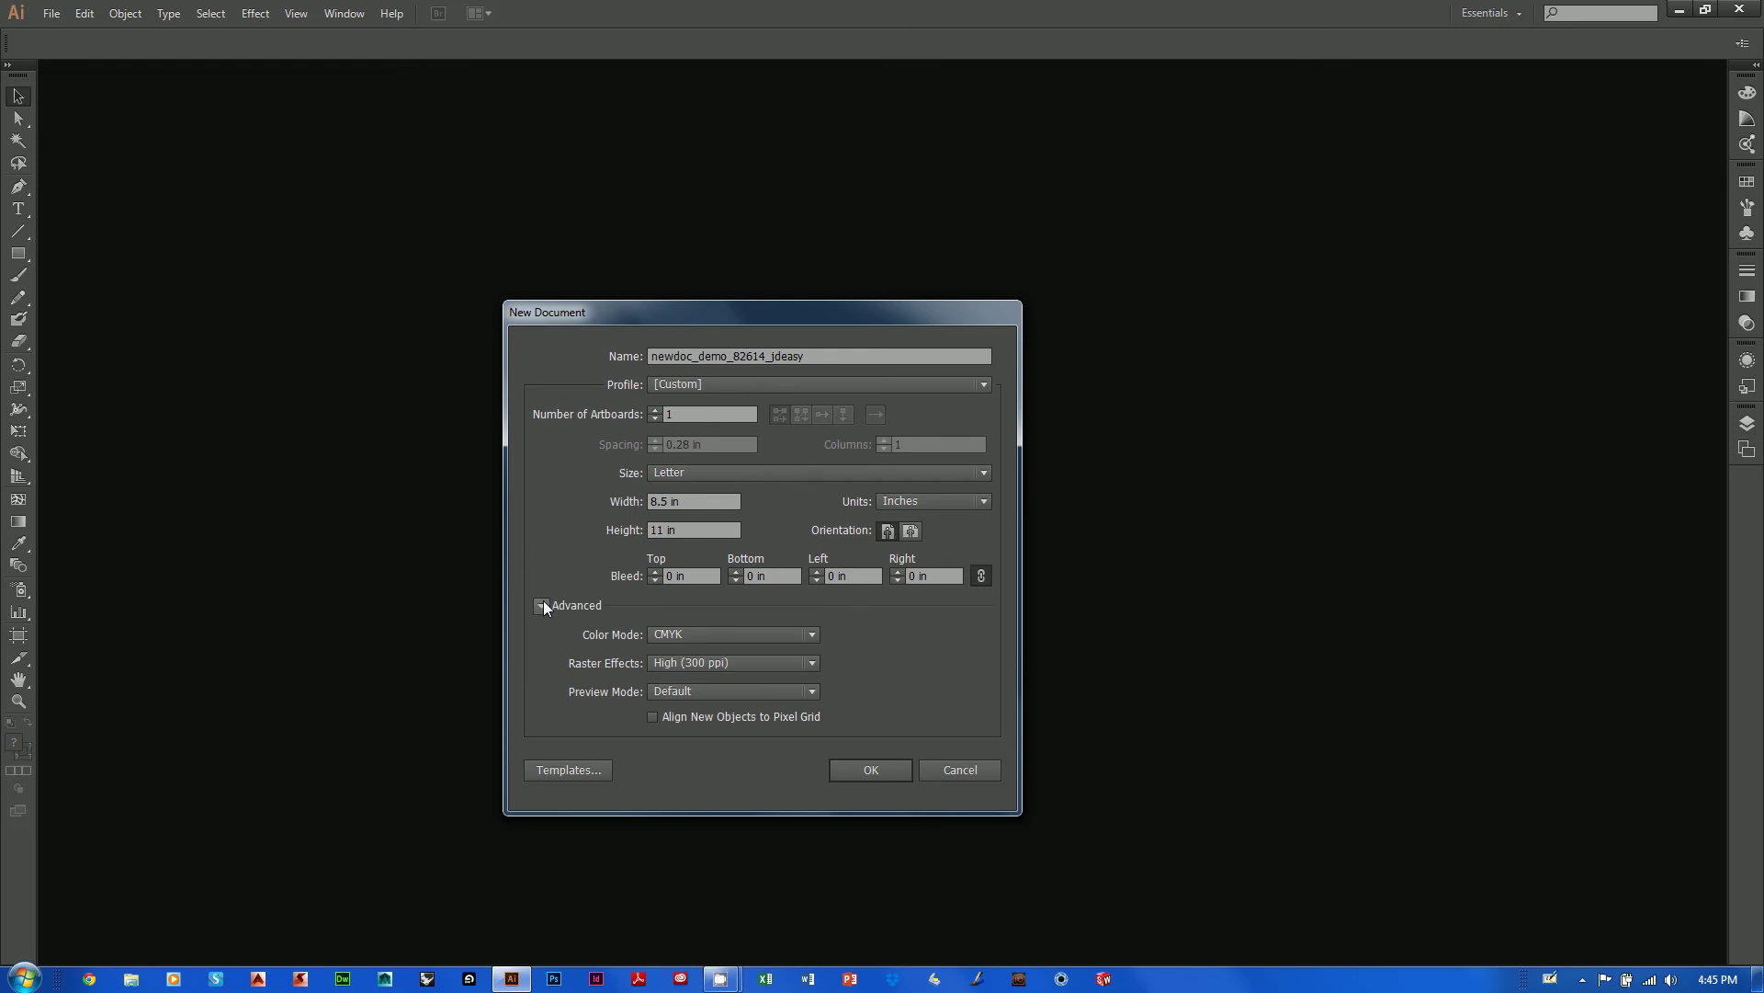
left_click(693, 633)
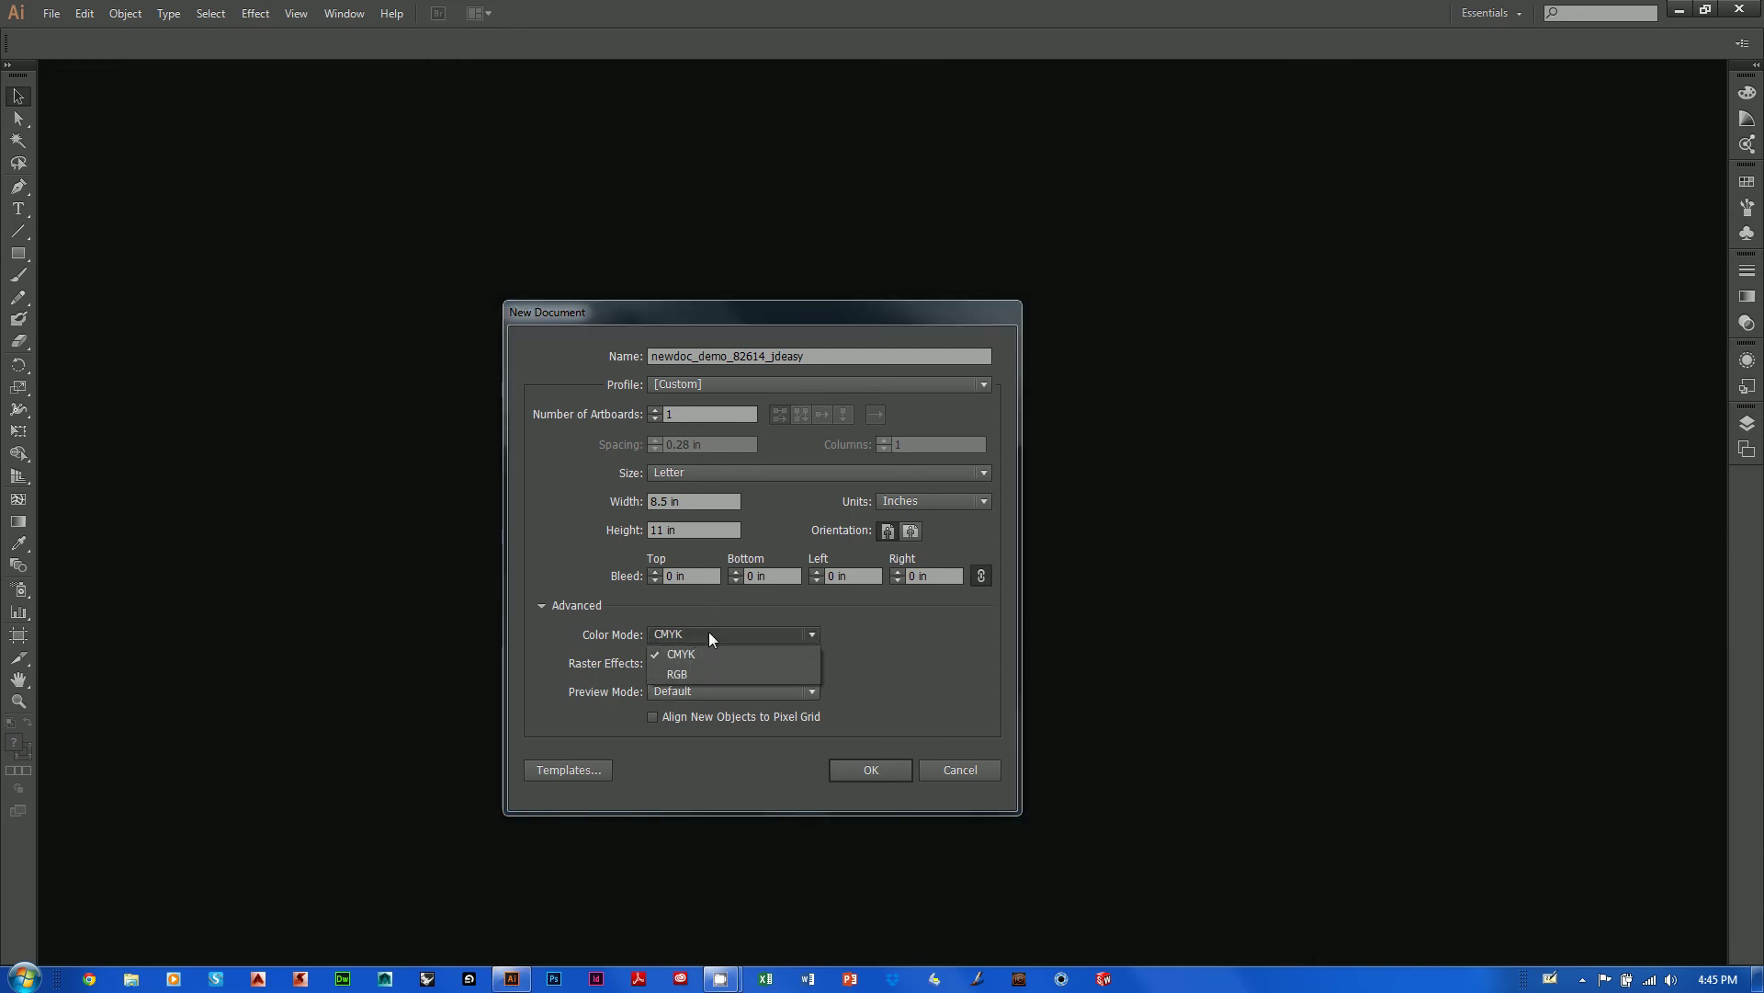
left_click(708, 631)
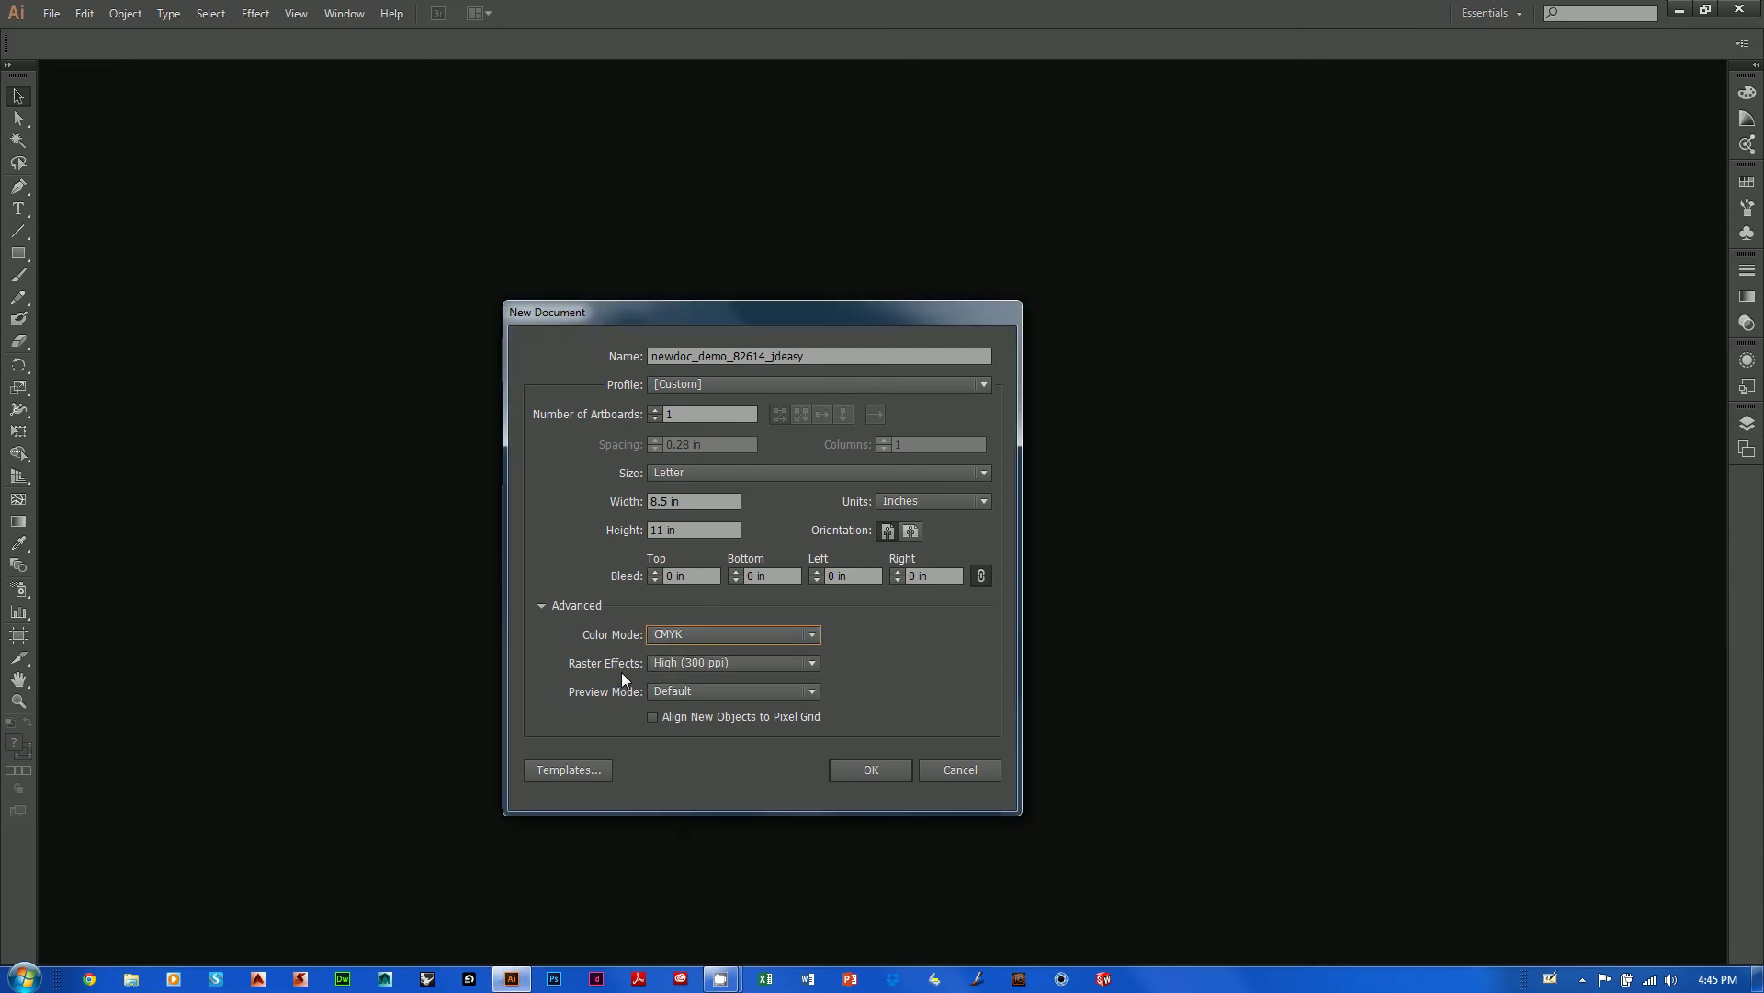
left_click(681, 666)
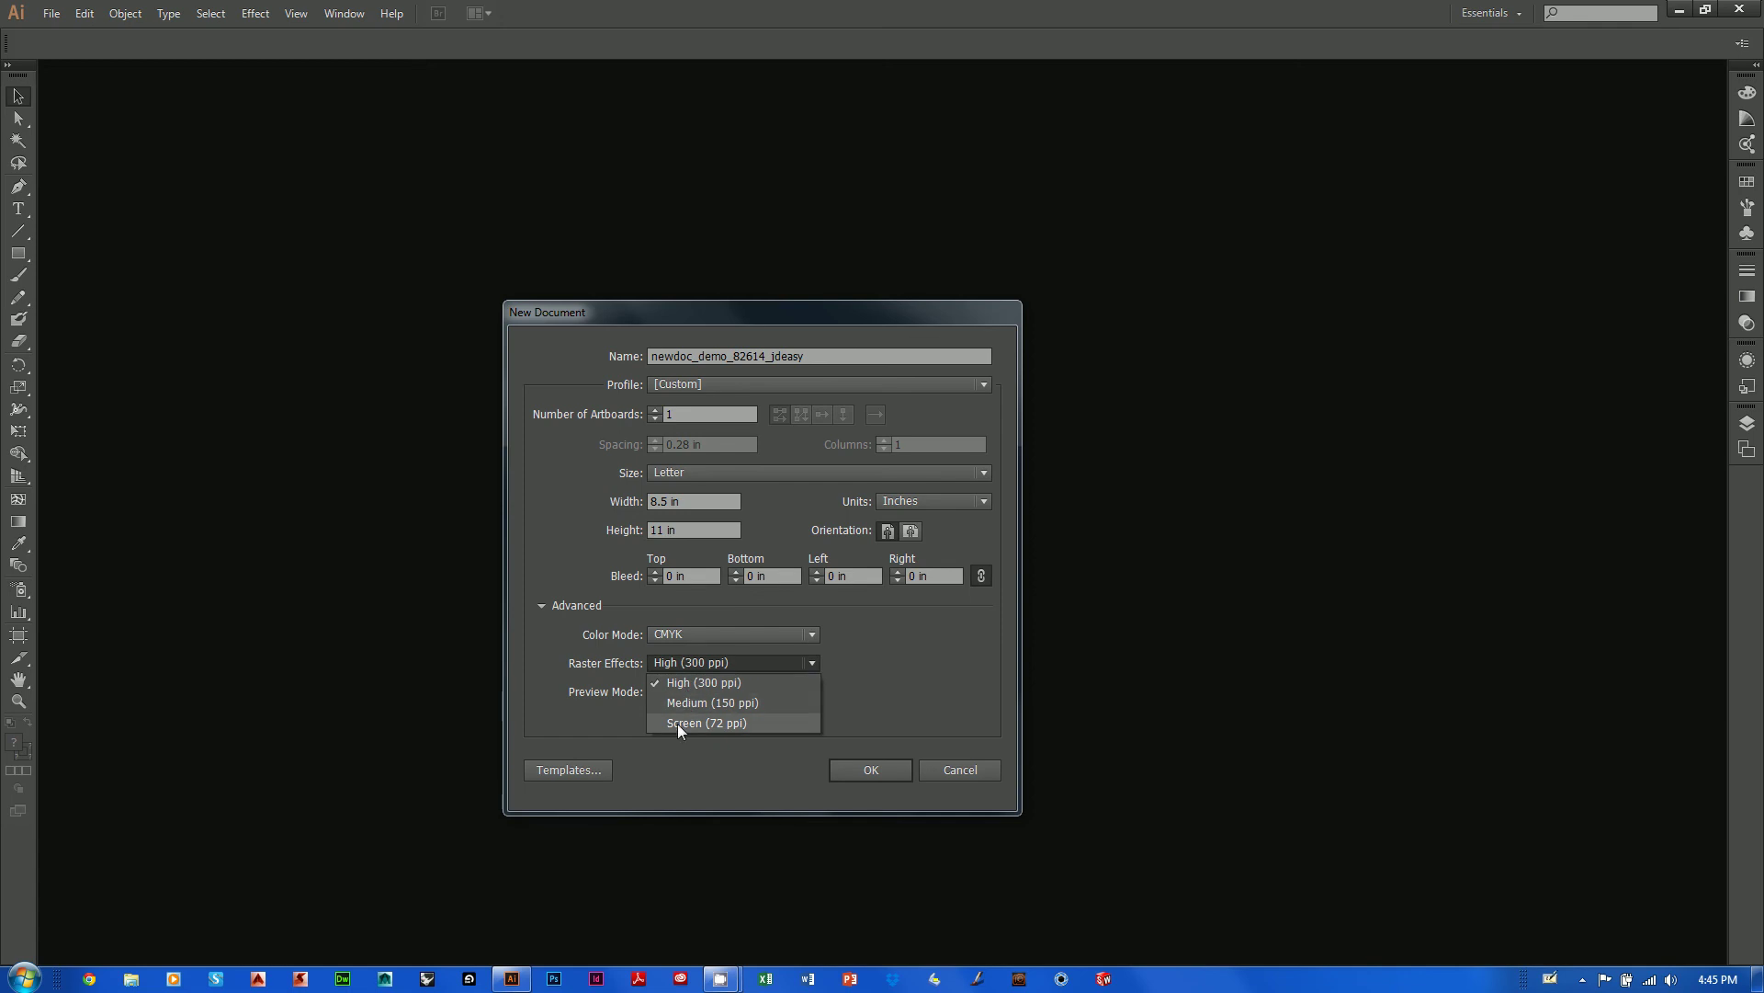
left_click(671, 664)
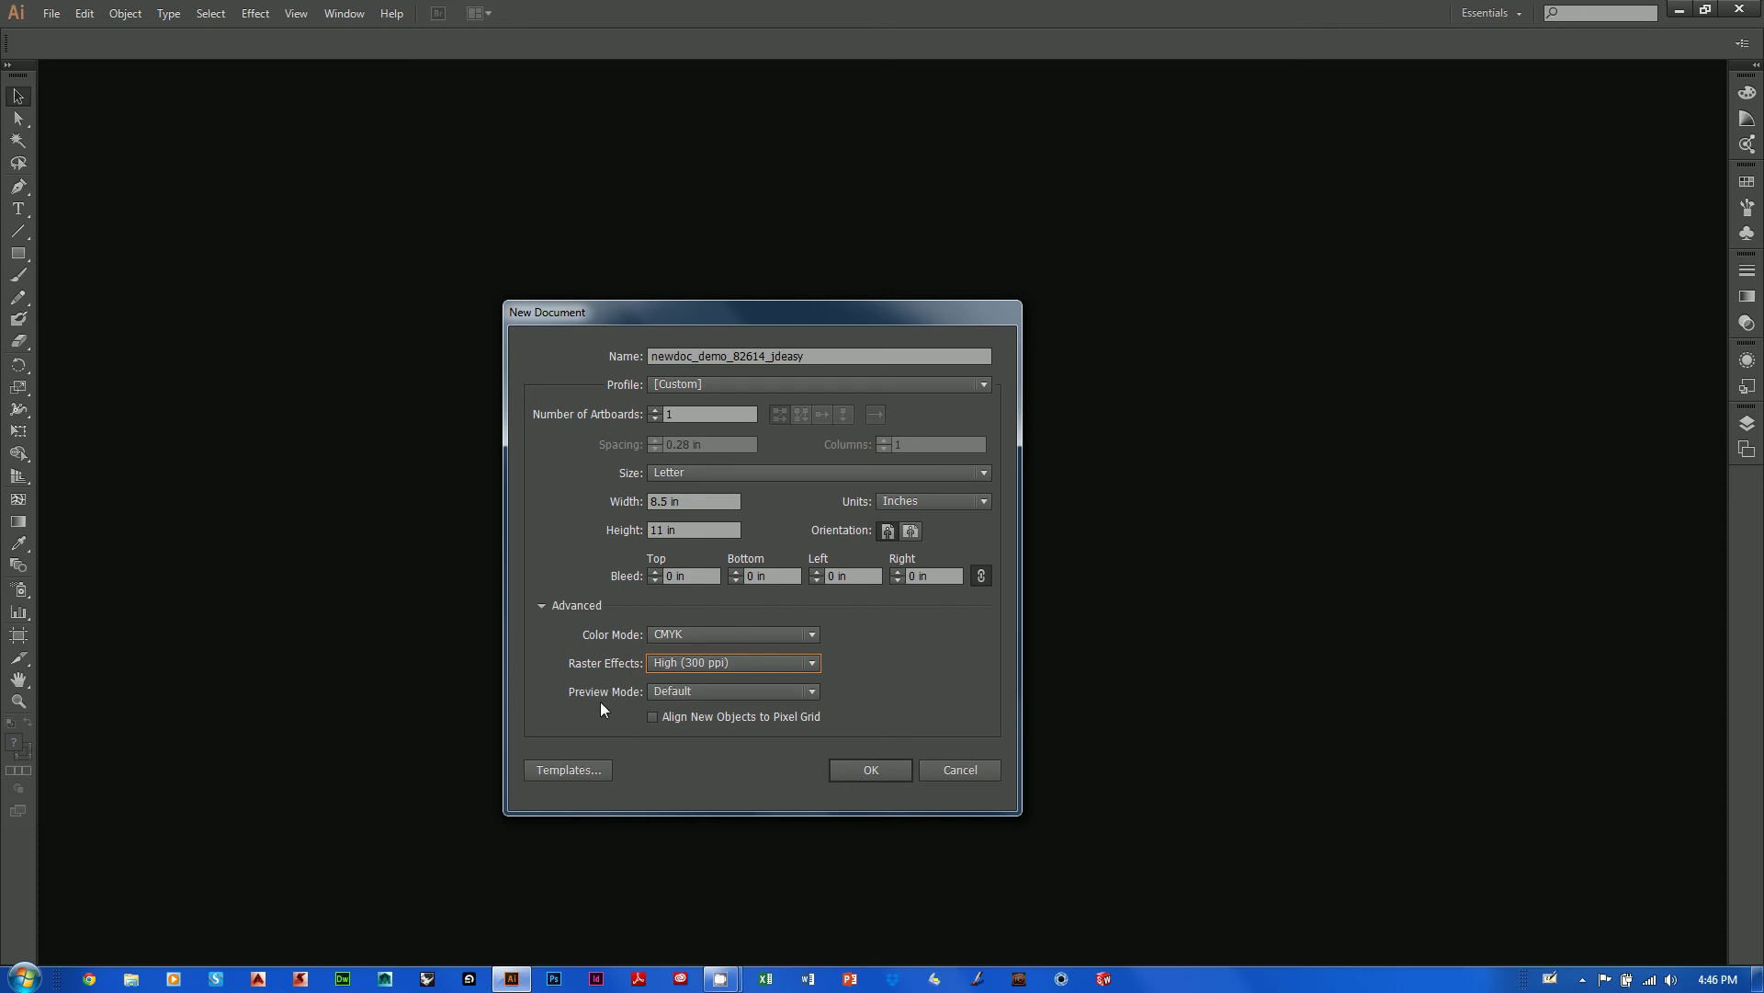
left_click(676, 693)
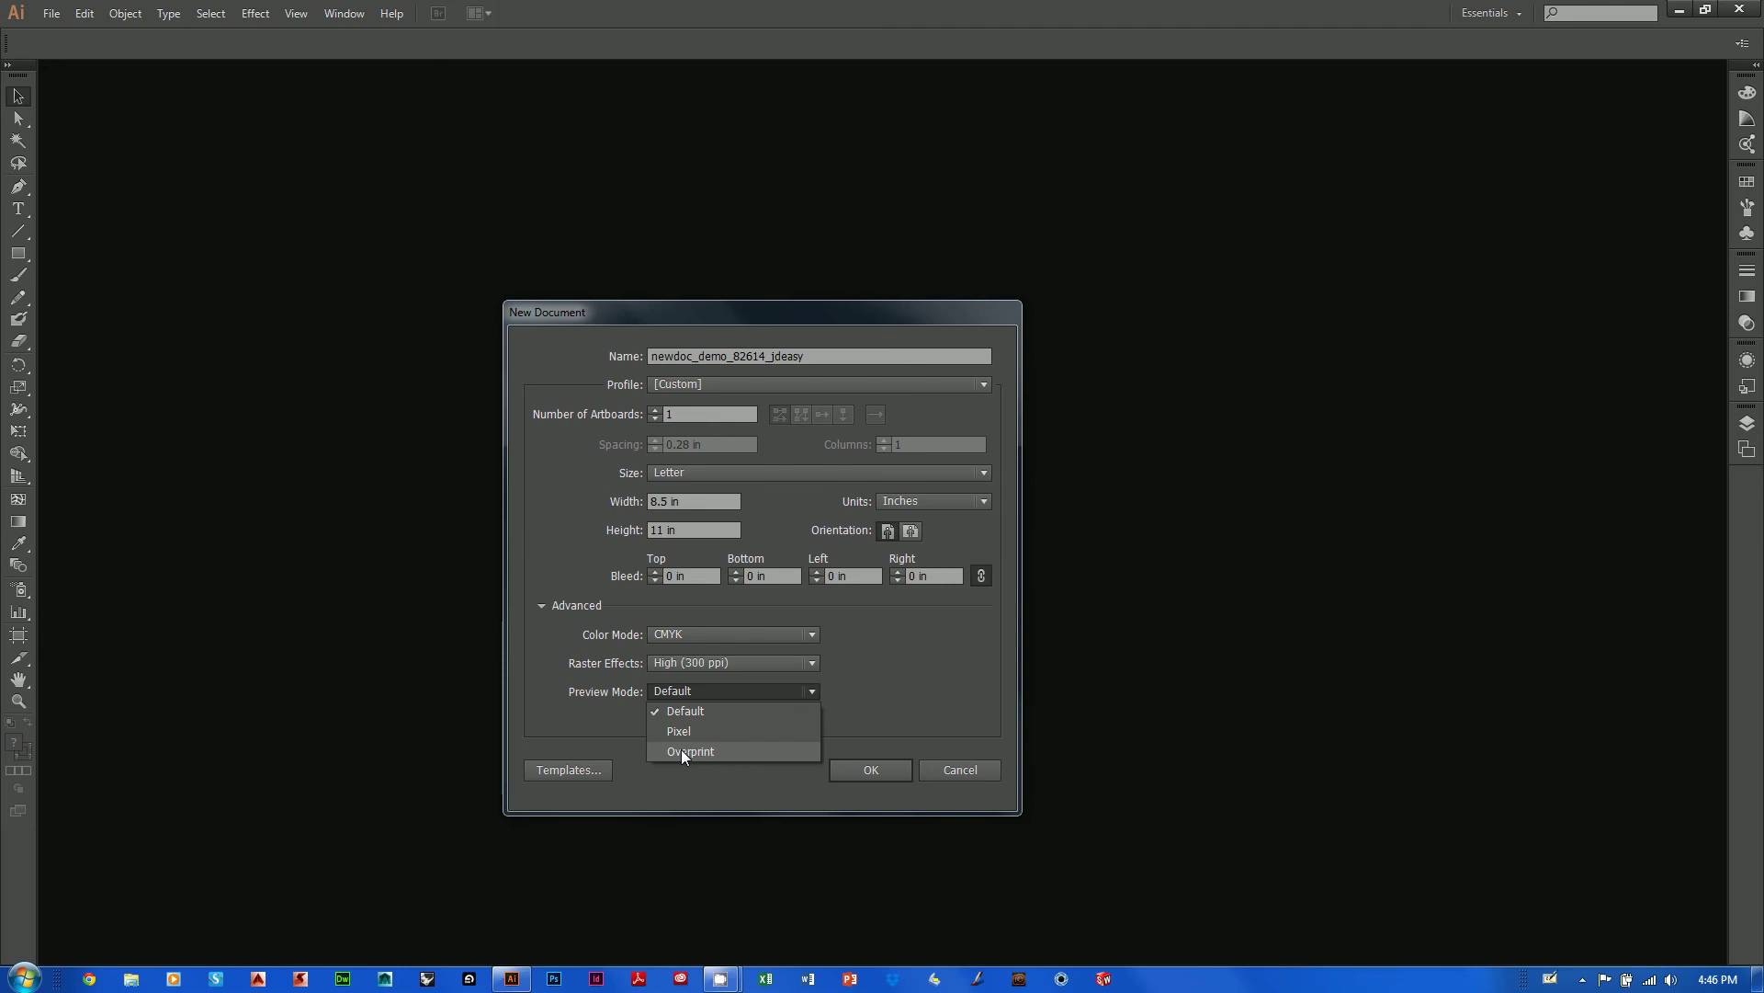
left_click(878, 657)
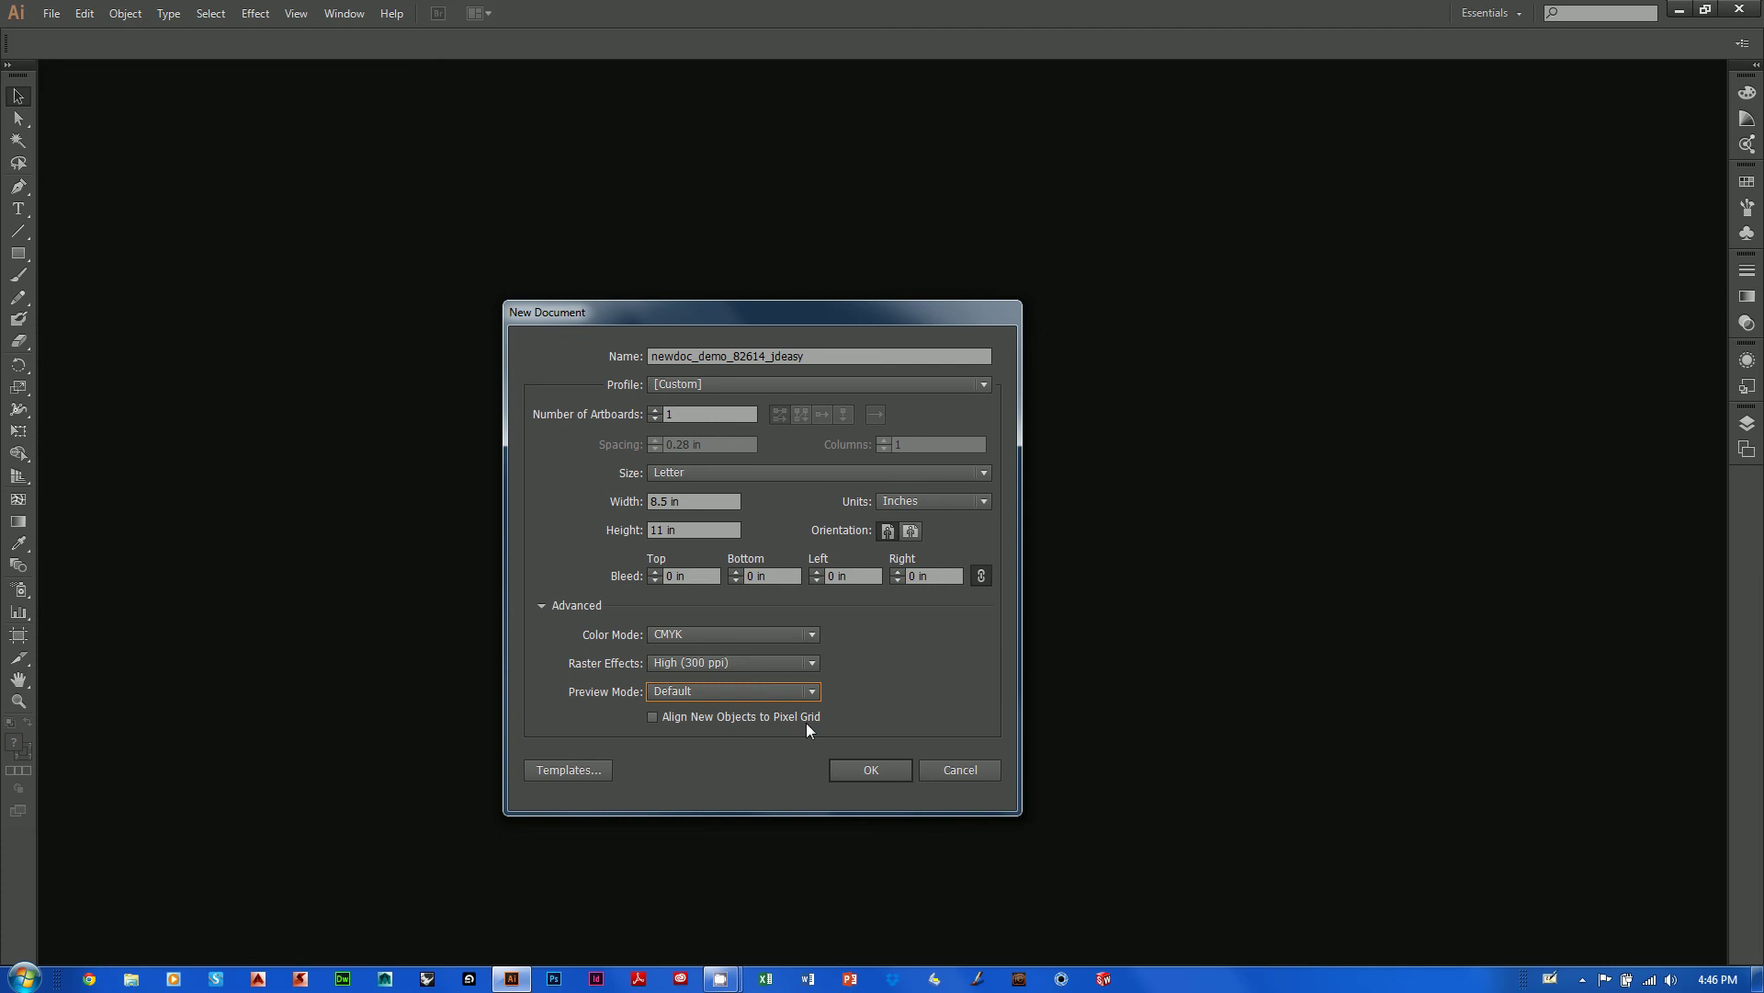
left_click(653, 715)
Hide the advanced options and create the document with the configured settings
left_click(543, 606)
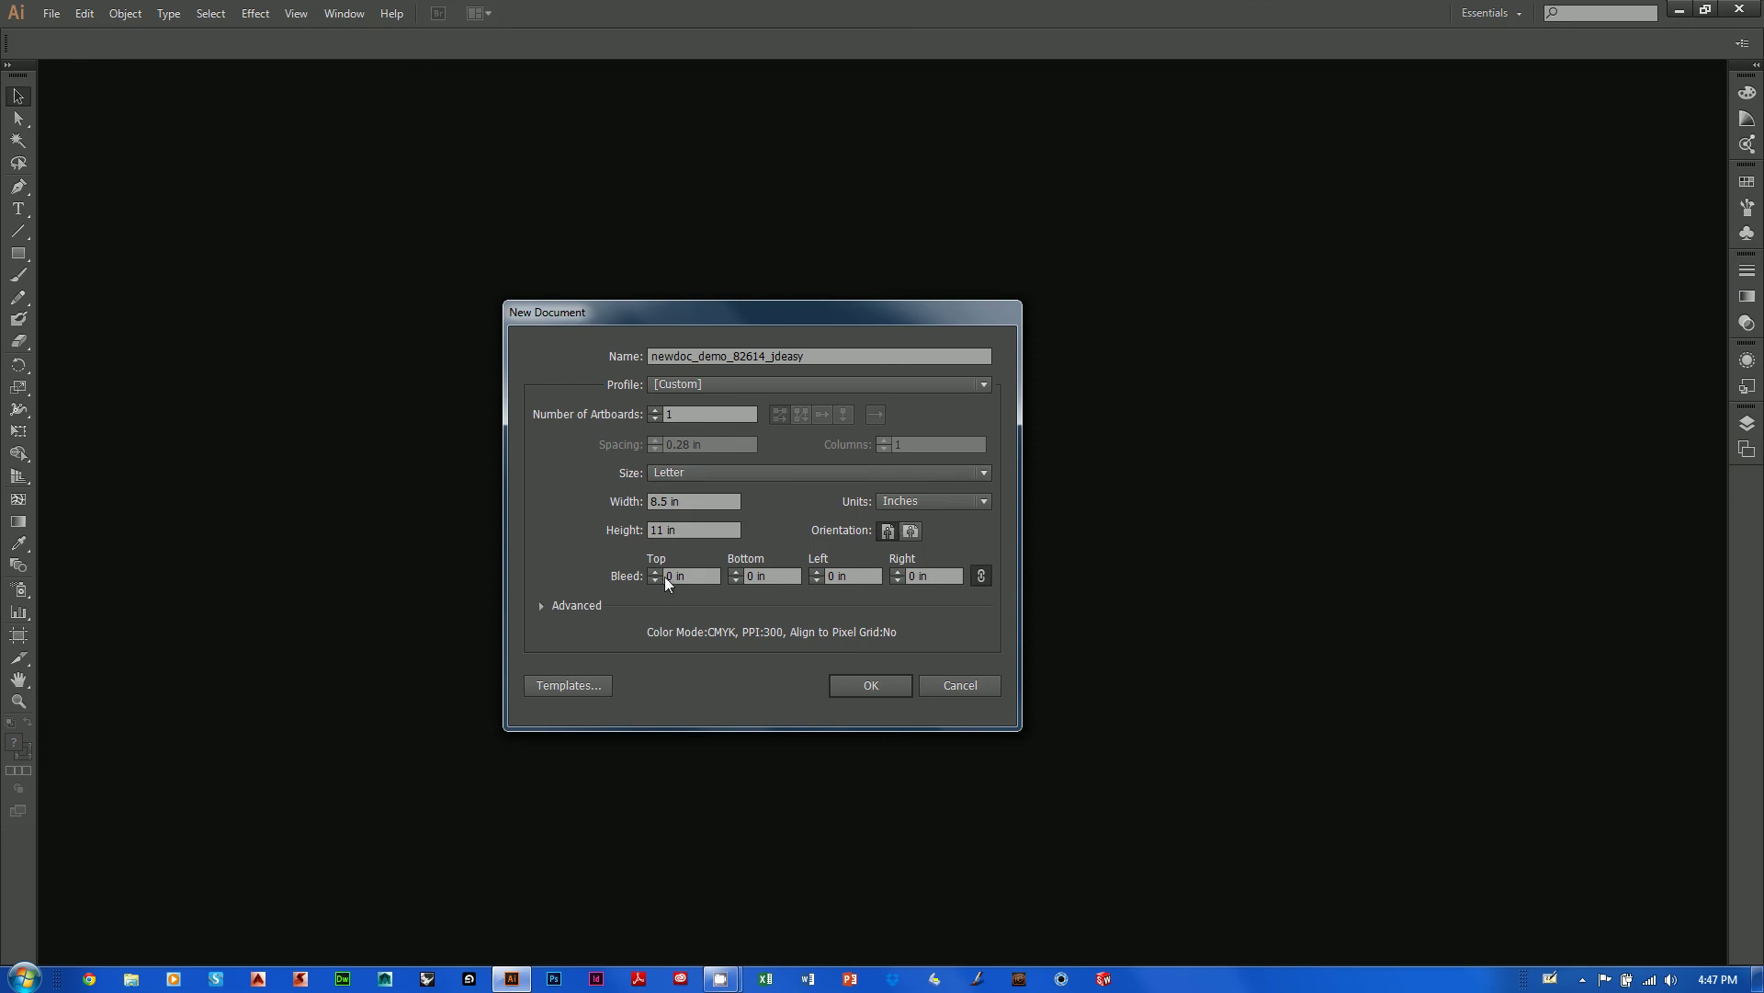
left_click(882, 688)
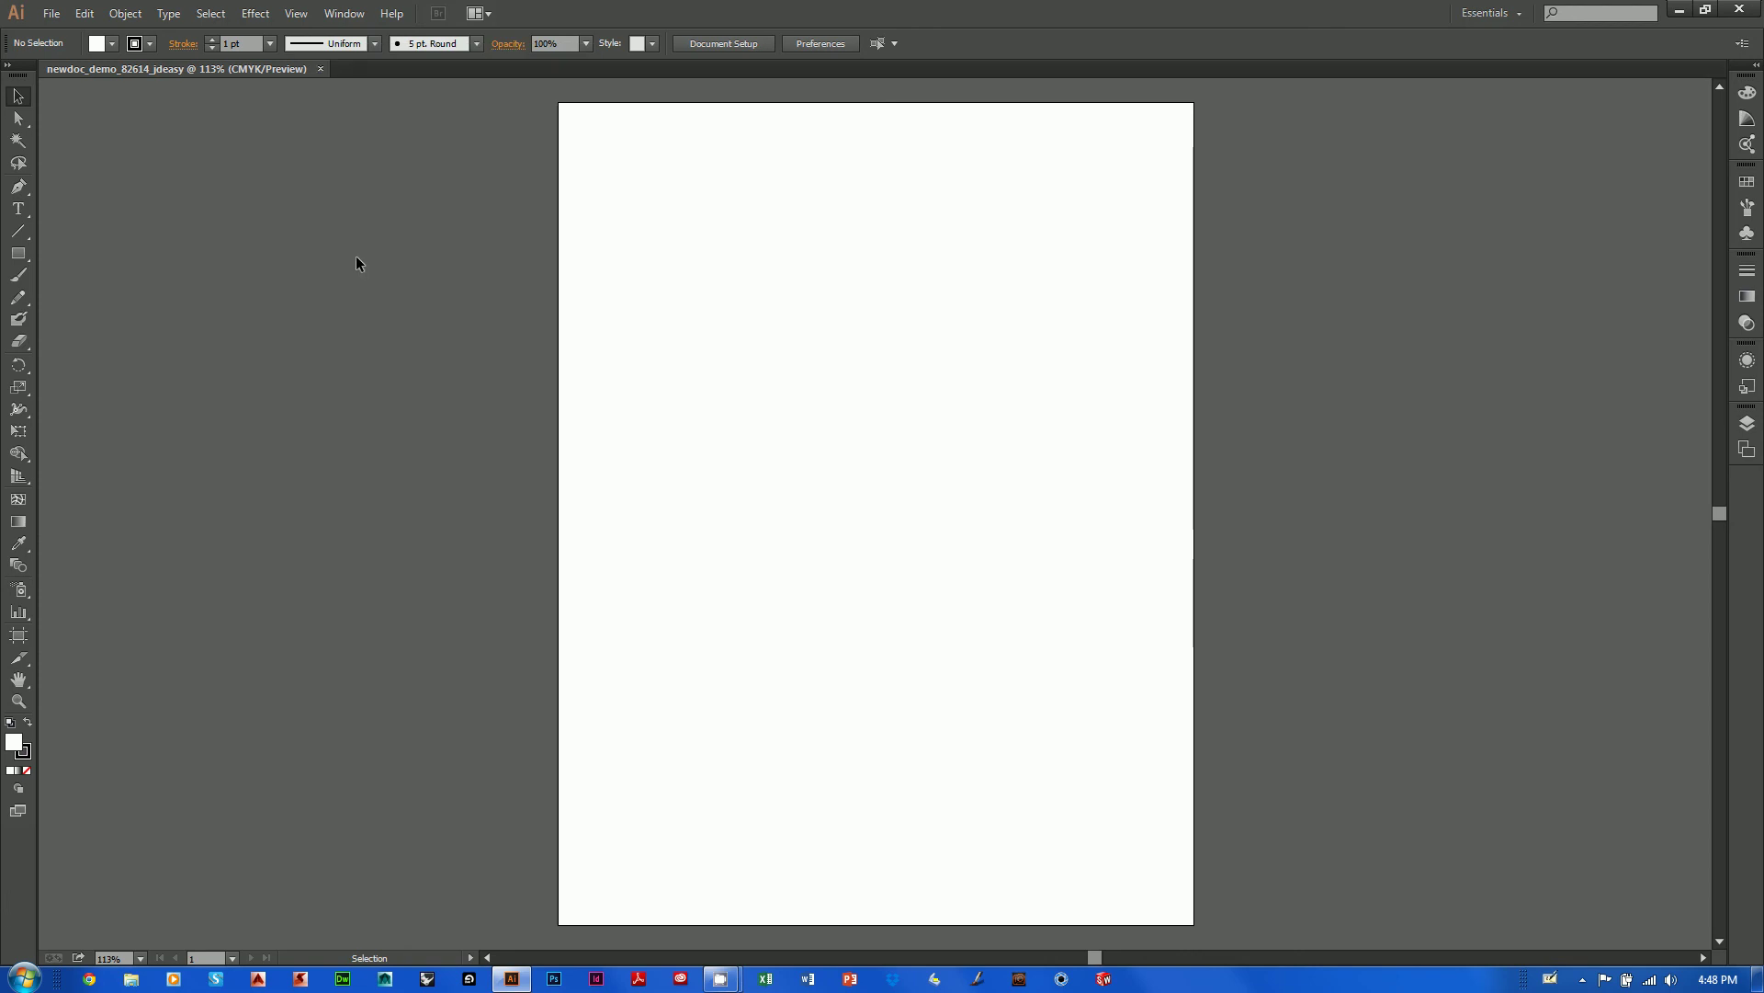
left_click(52, 14)
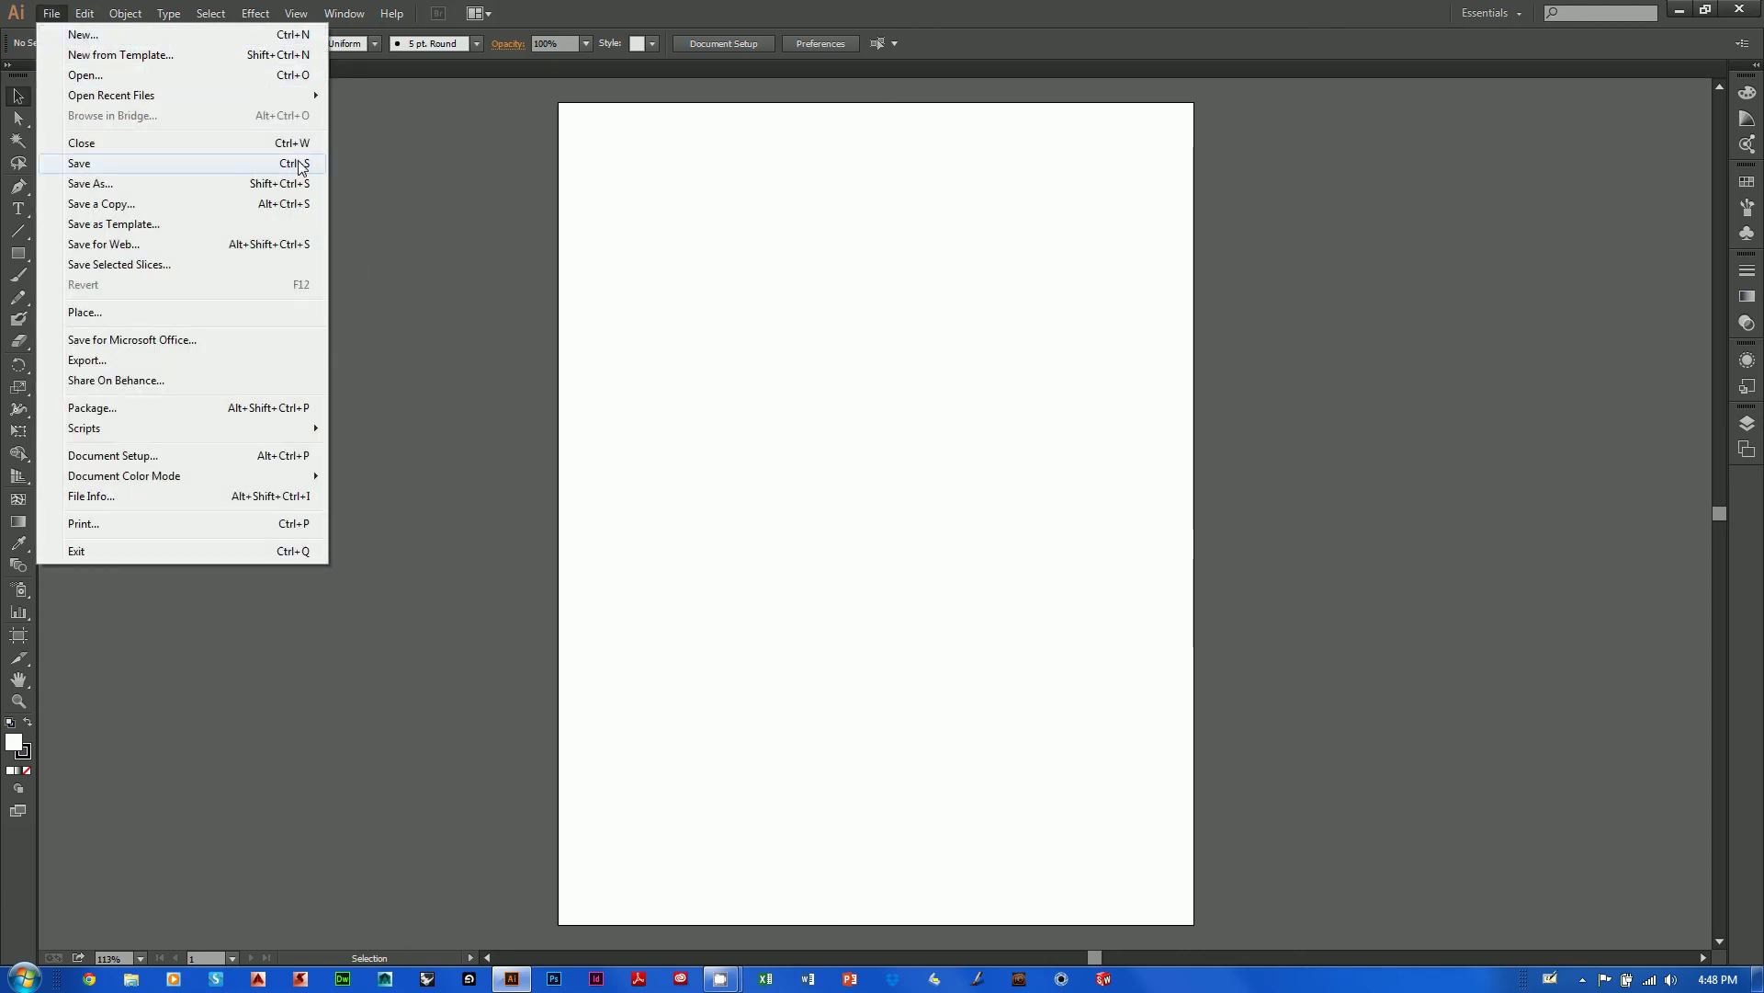
left_click(384, 177)
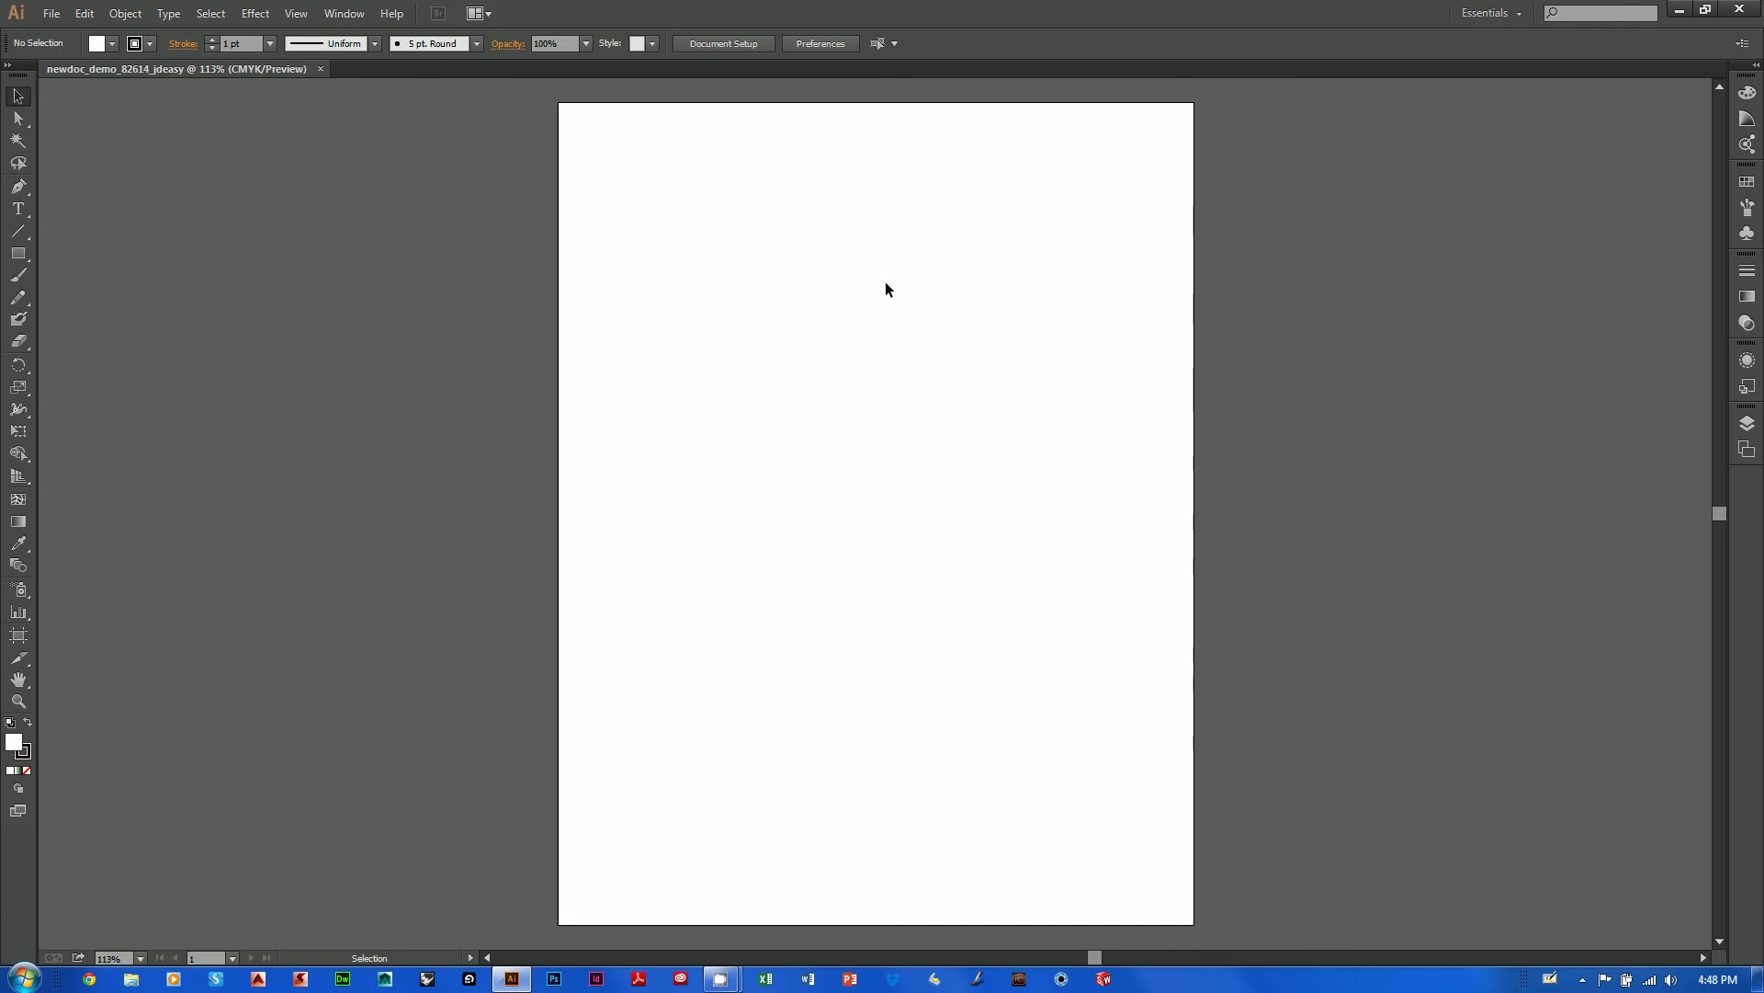
Pan the artboard around the document window with the temporary Hand tool
key("space")
key("space")
key("space")
left_click_drag(981, 382, 938, 457)
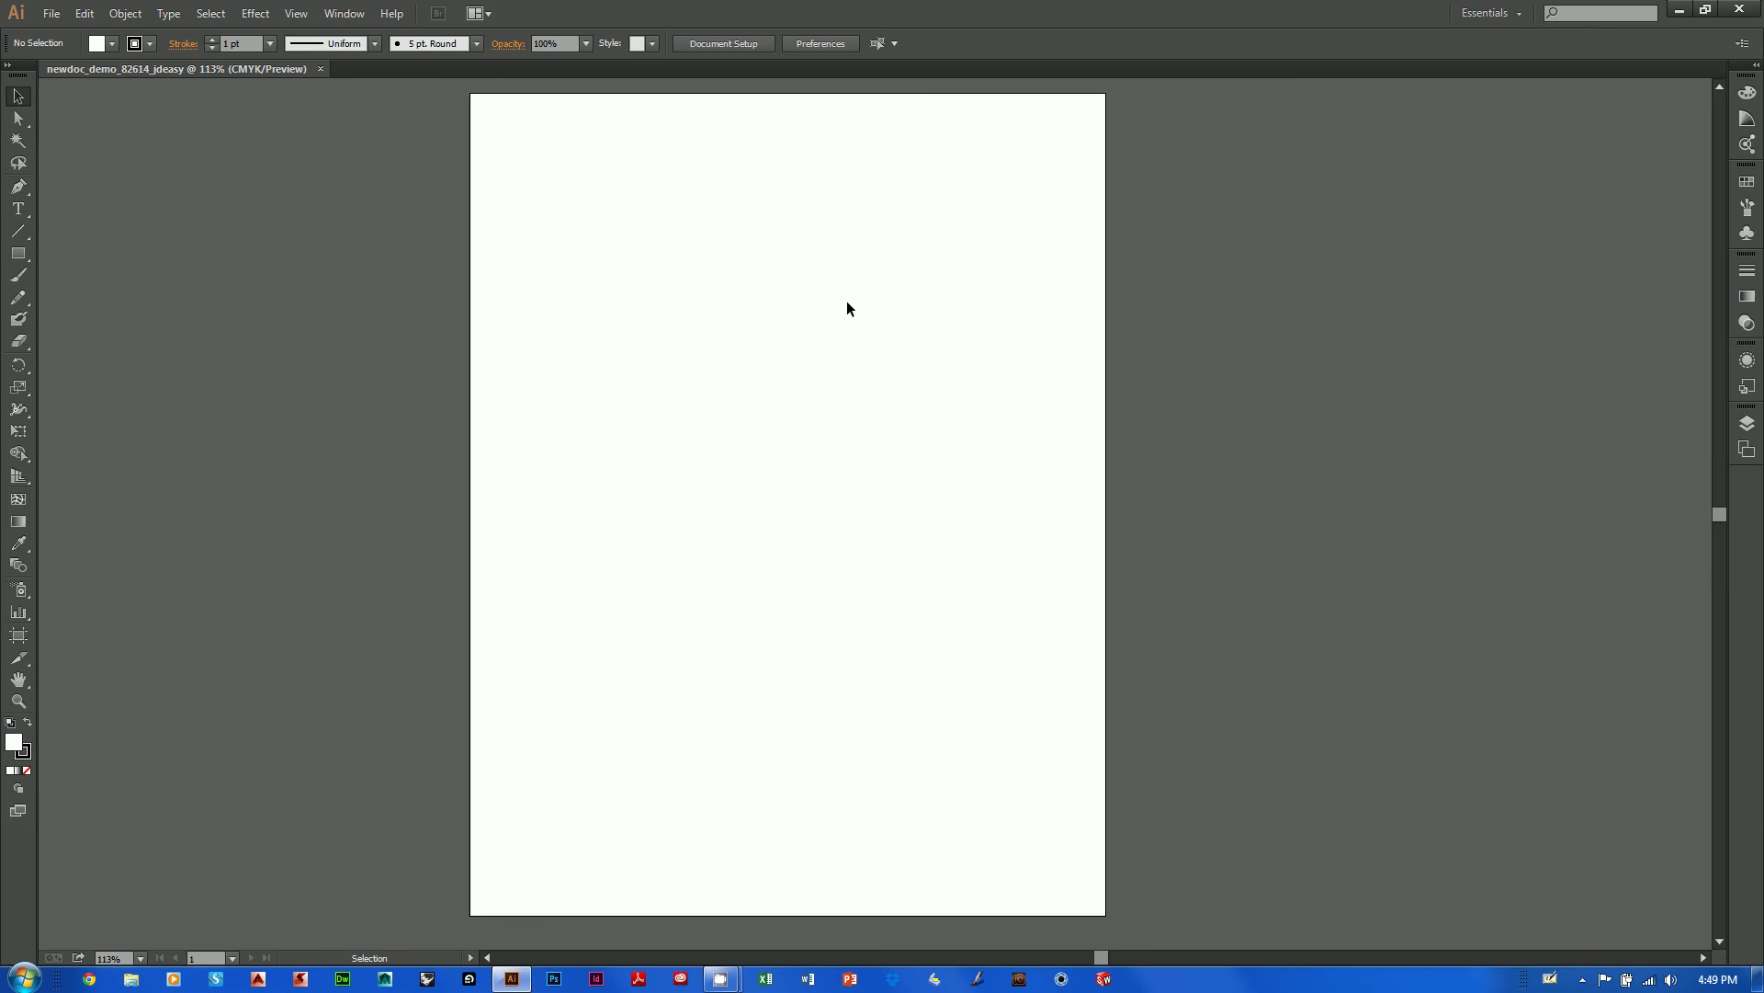
key("space")
left_click_drag(950, 323, 1067, 509)
Scroll the canvas away from the artboard in both directions and fit the artboard back in the window
left_click_drag(681, 196, 1732, 956)
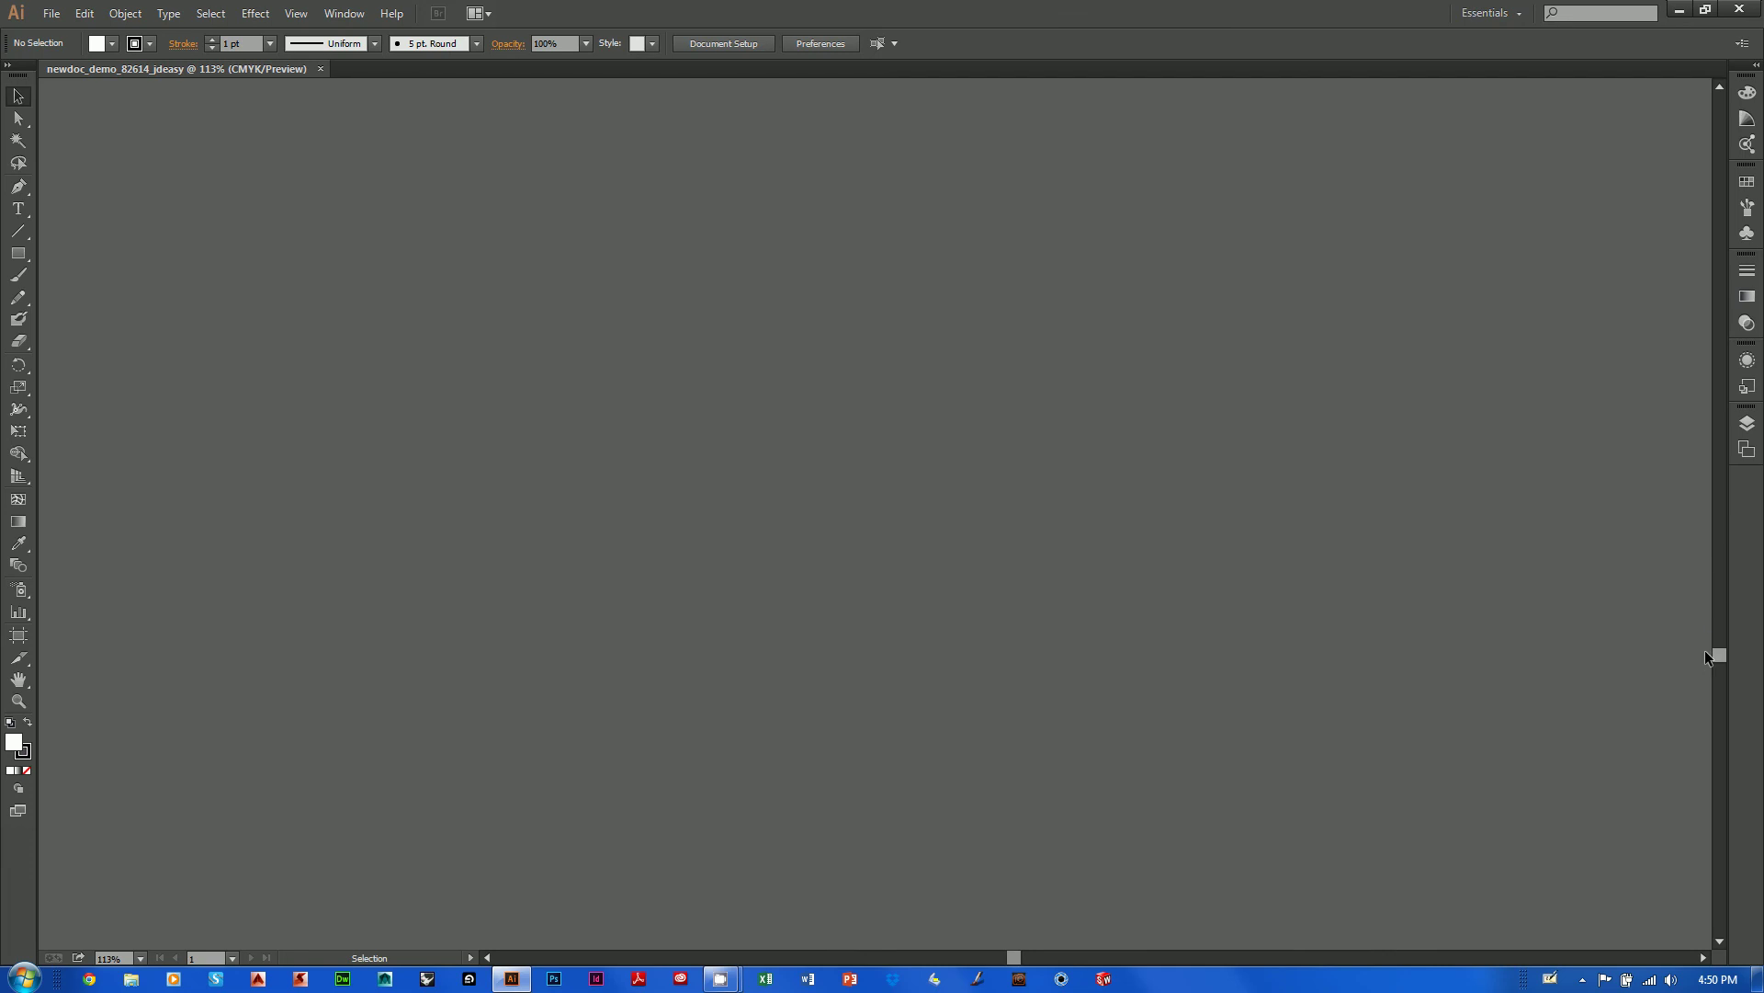
left_click_drag(1013, 956, 1200, 958)
left_click_drag(1377, 947, 726, 958)
left_click(1712, 821)
left_click(1715, 393)
left_click_drag(1716, 293, 1725, 227)
left_click(295, 13)
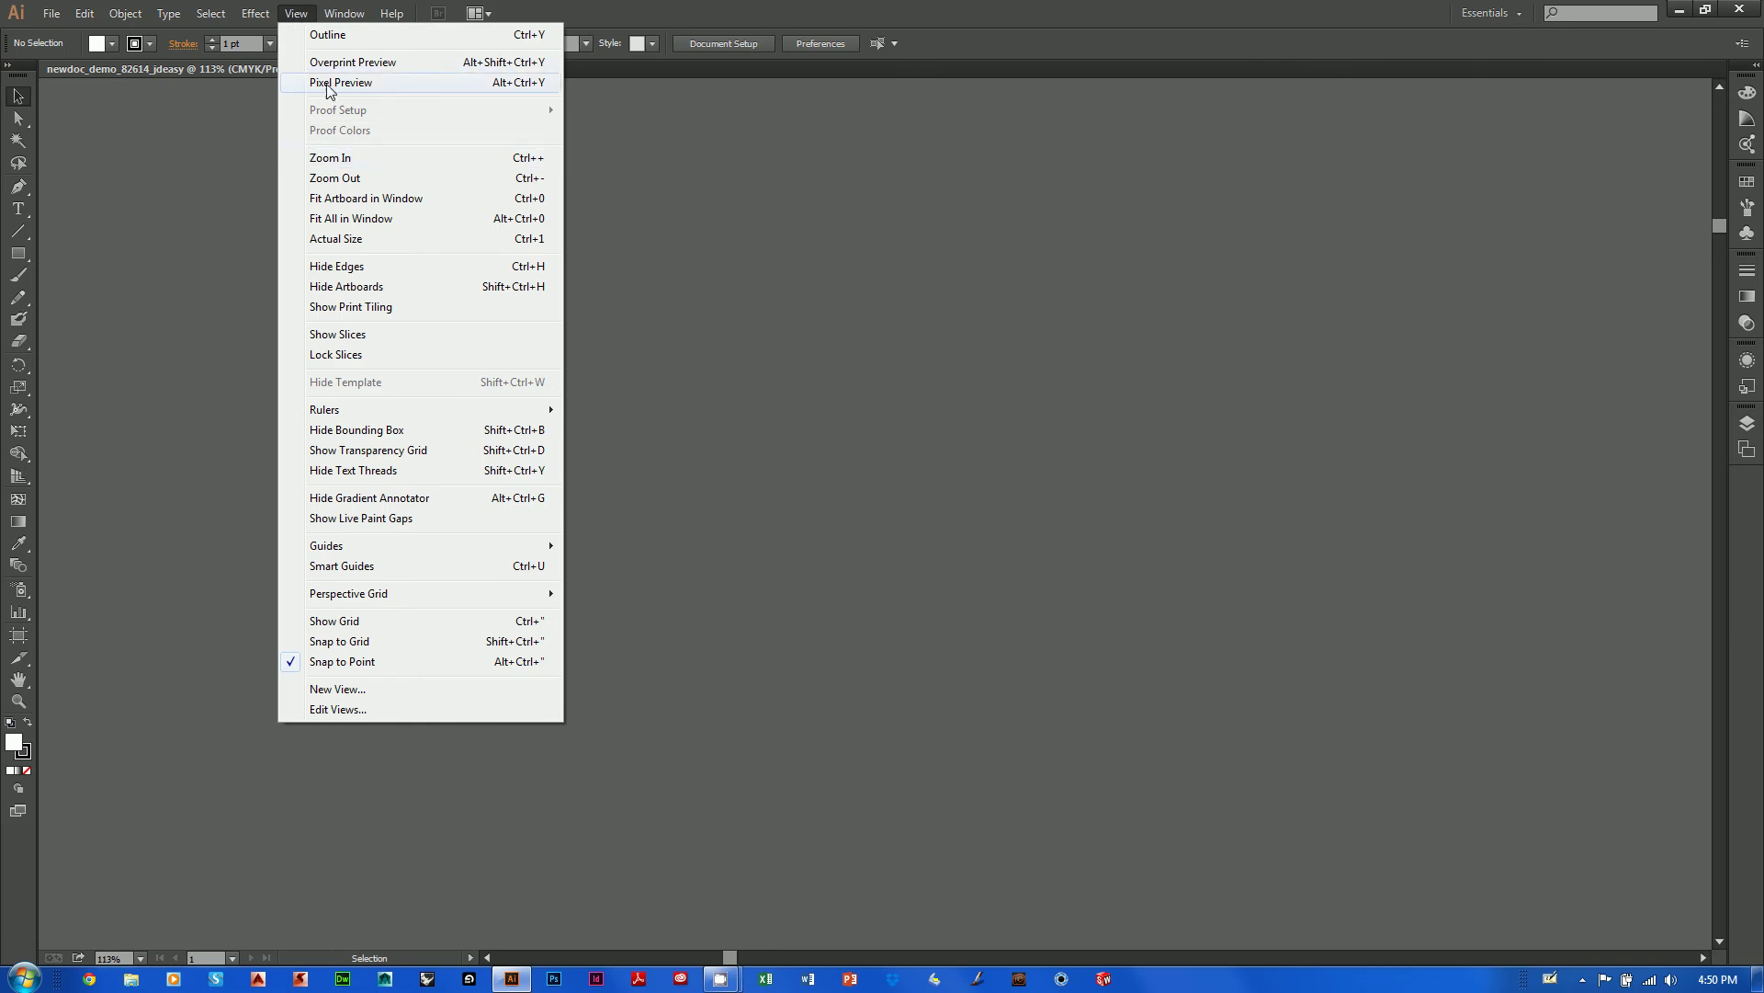
left_click(334, 200)
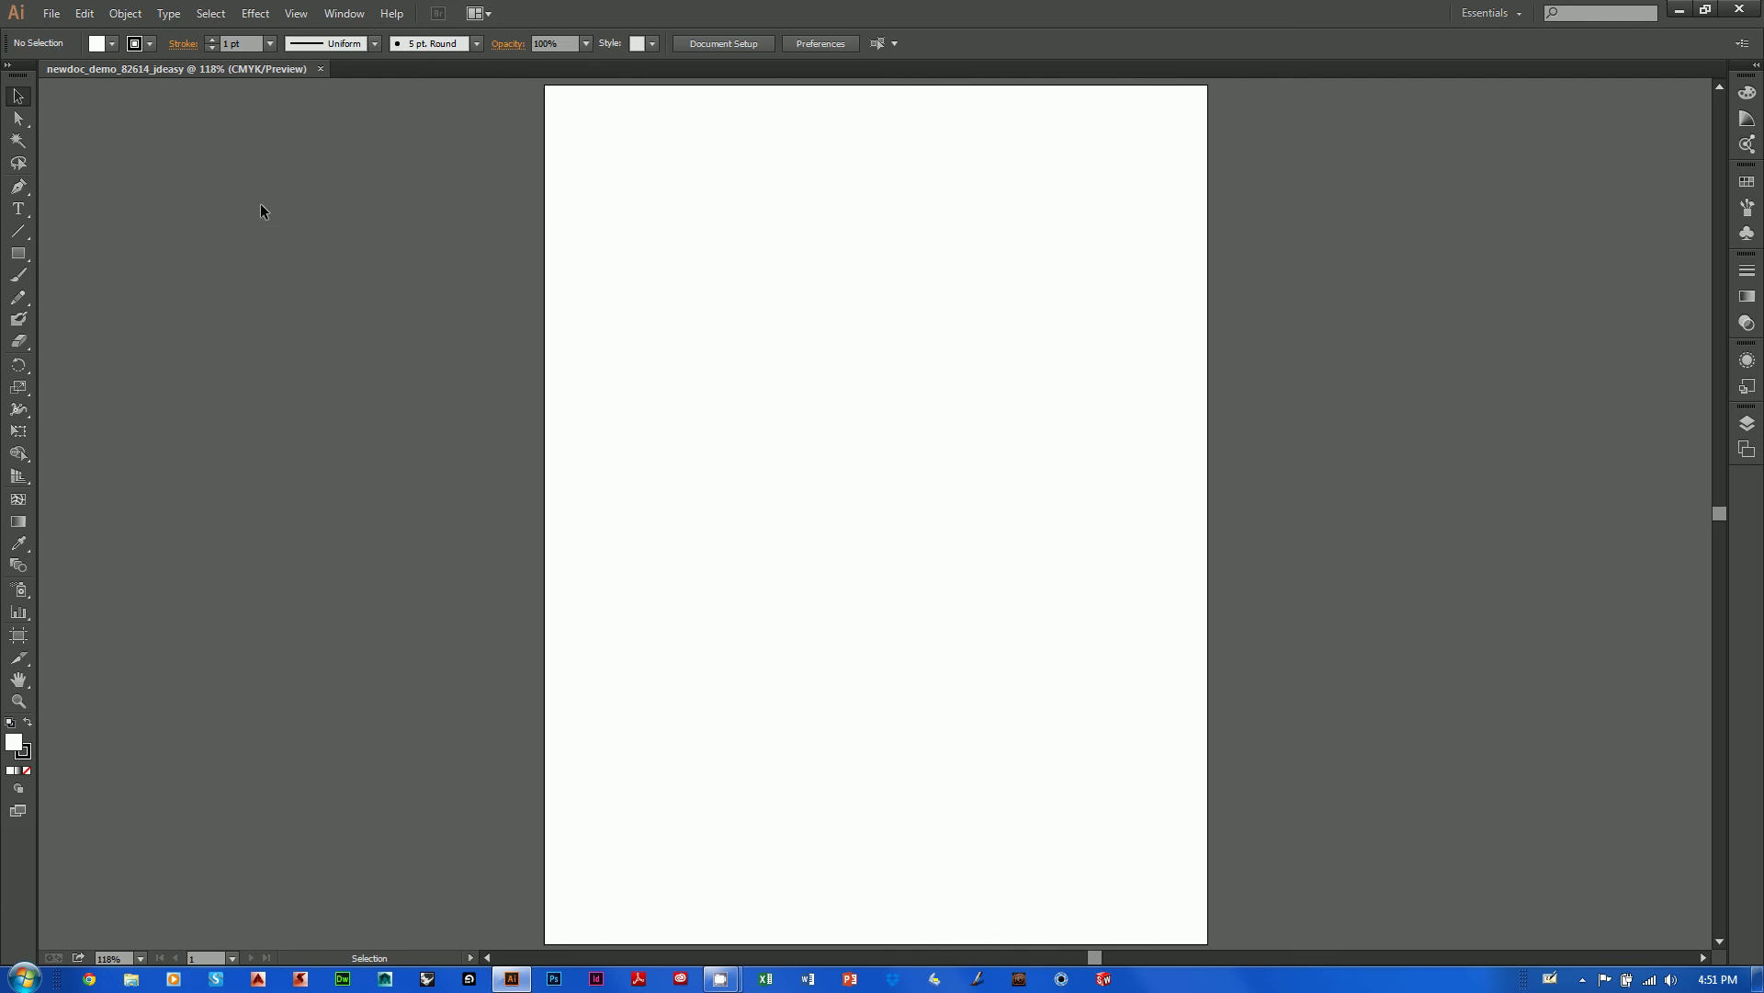
left_click_drag(894, 374, 930, 389)
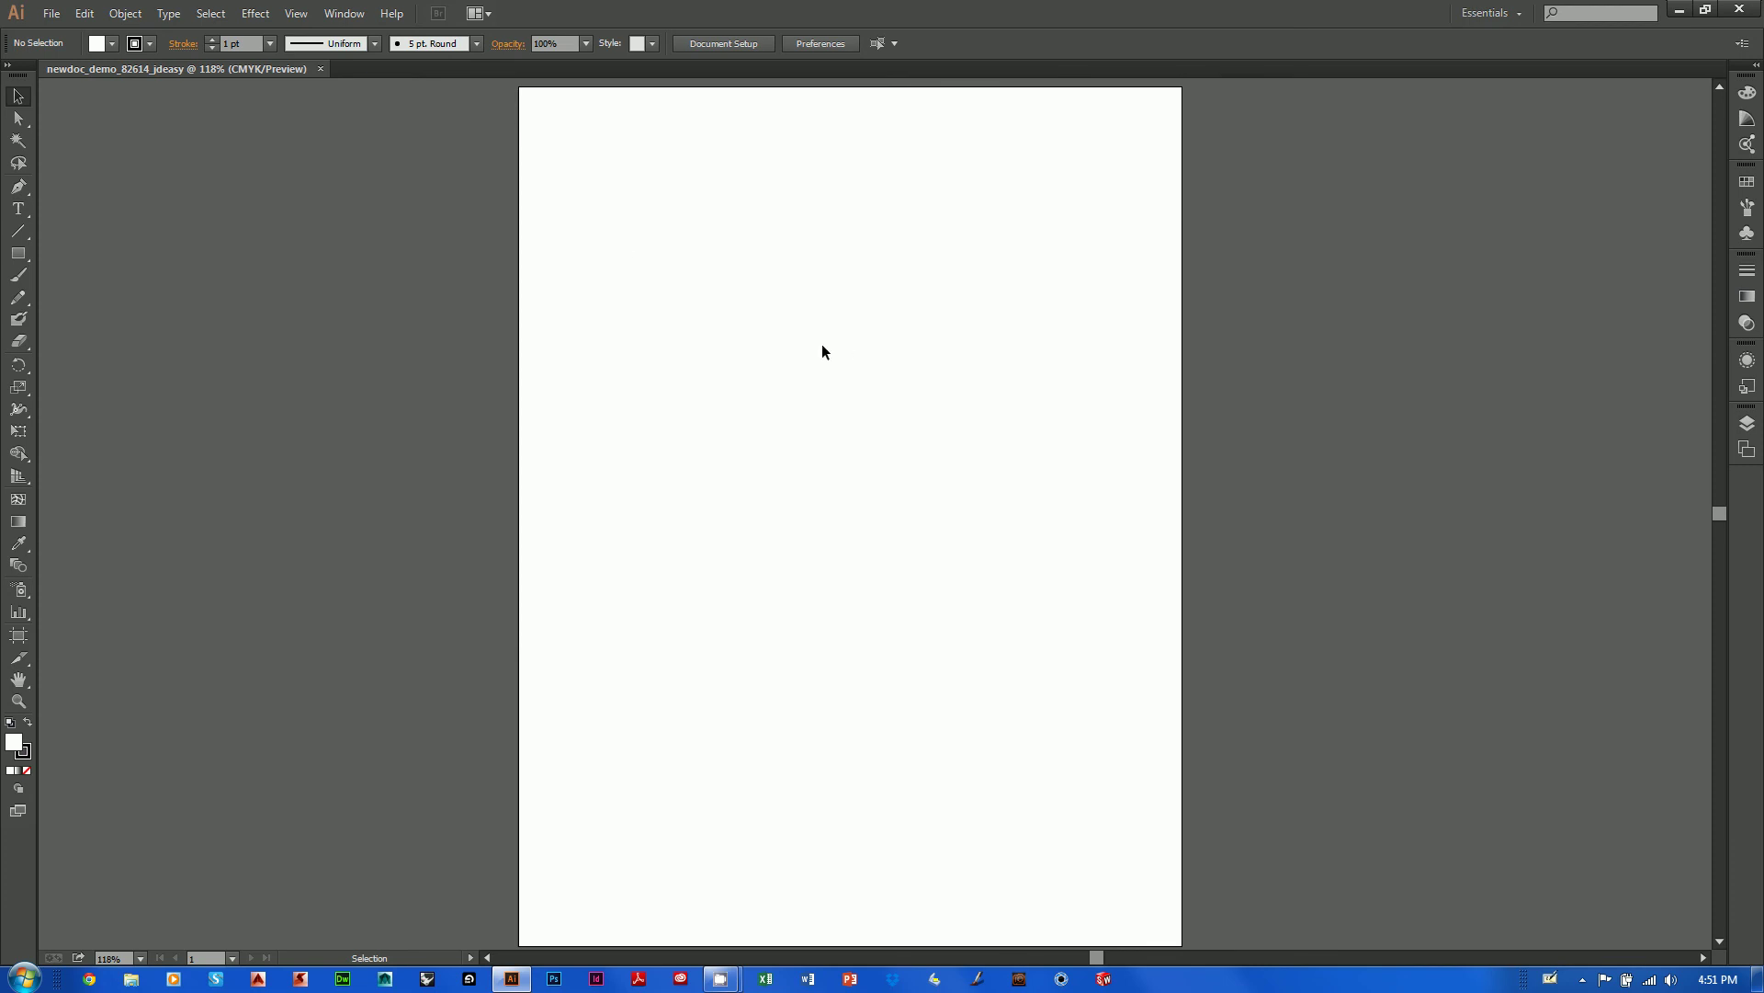
left_click_drag(752, 339, 814, 367)
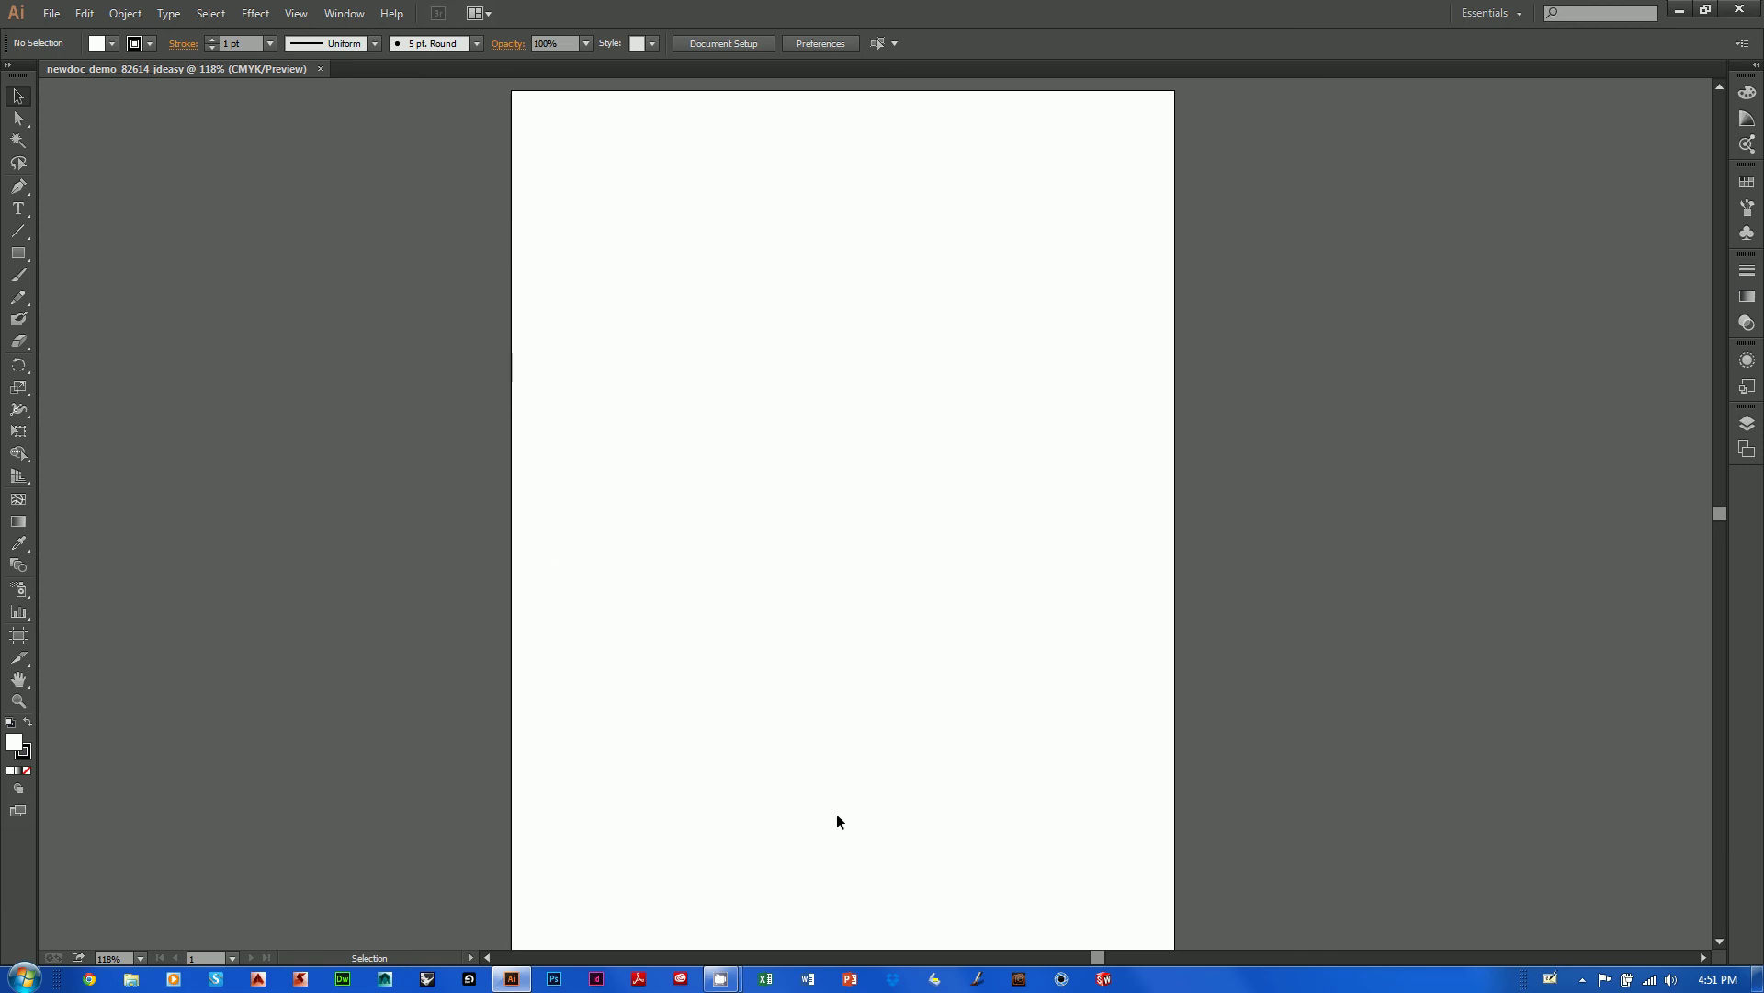
mouse_move(745, 967)
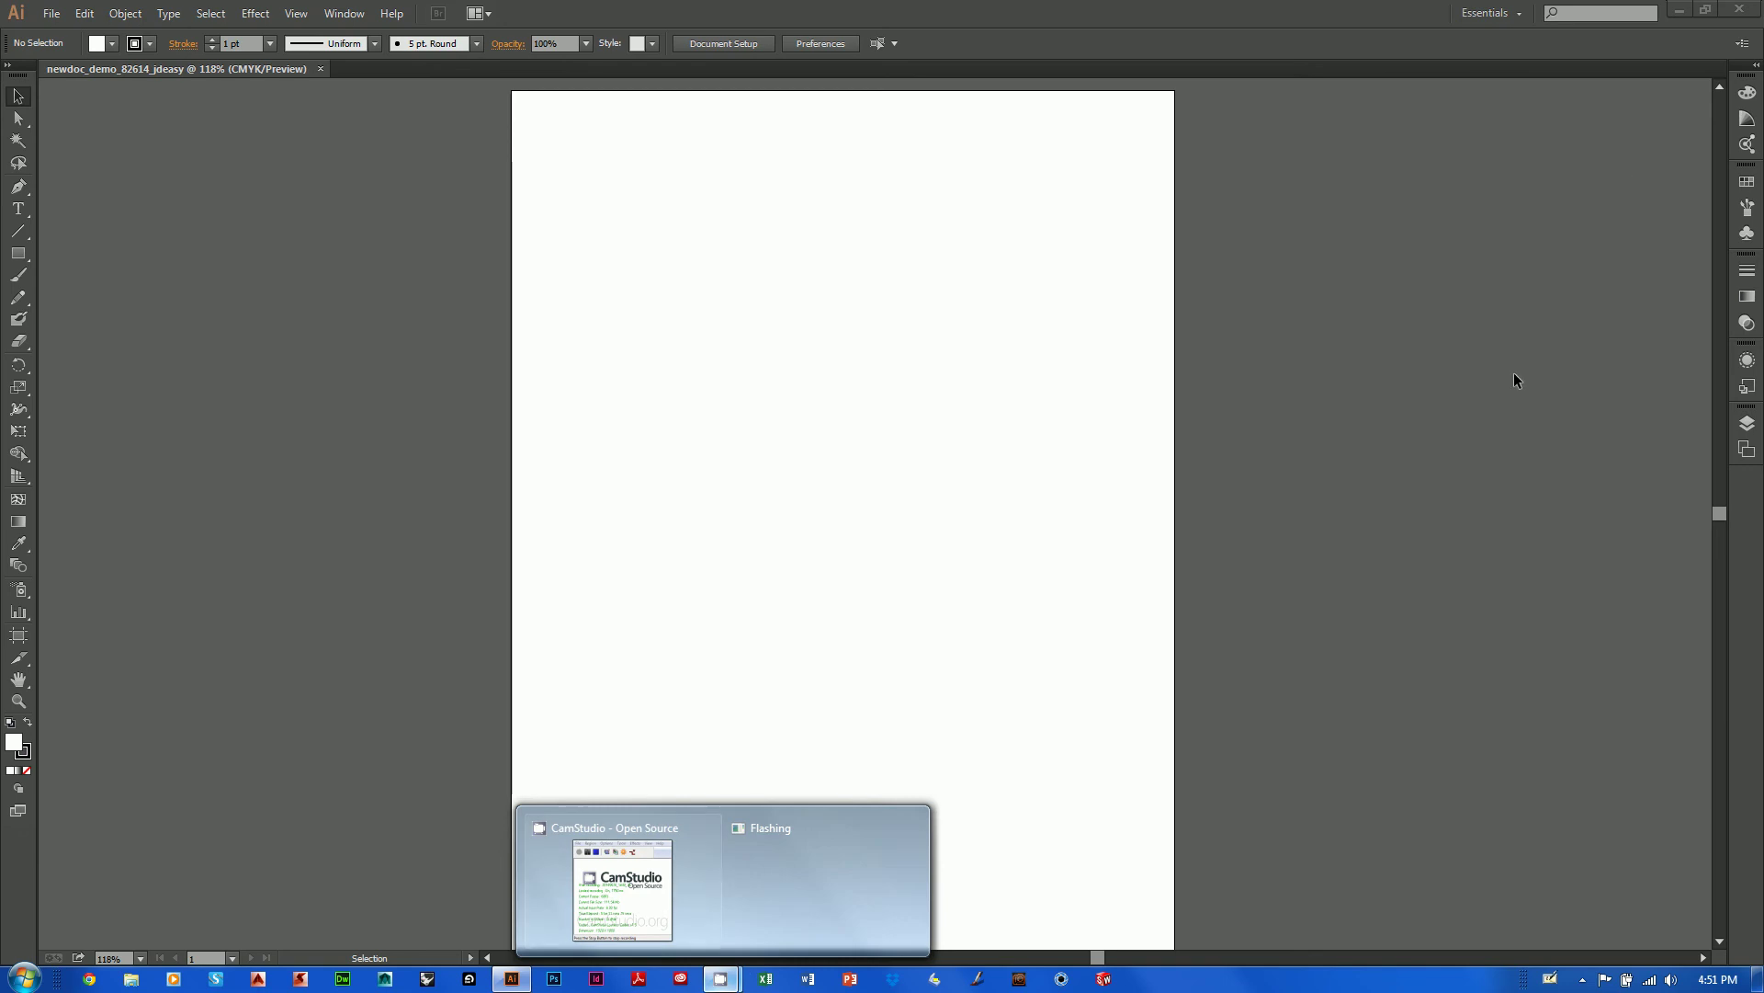
left_click(1679, 9)
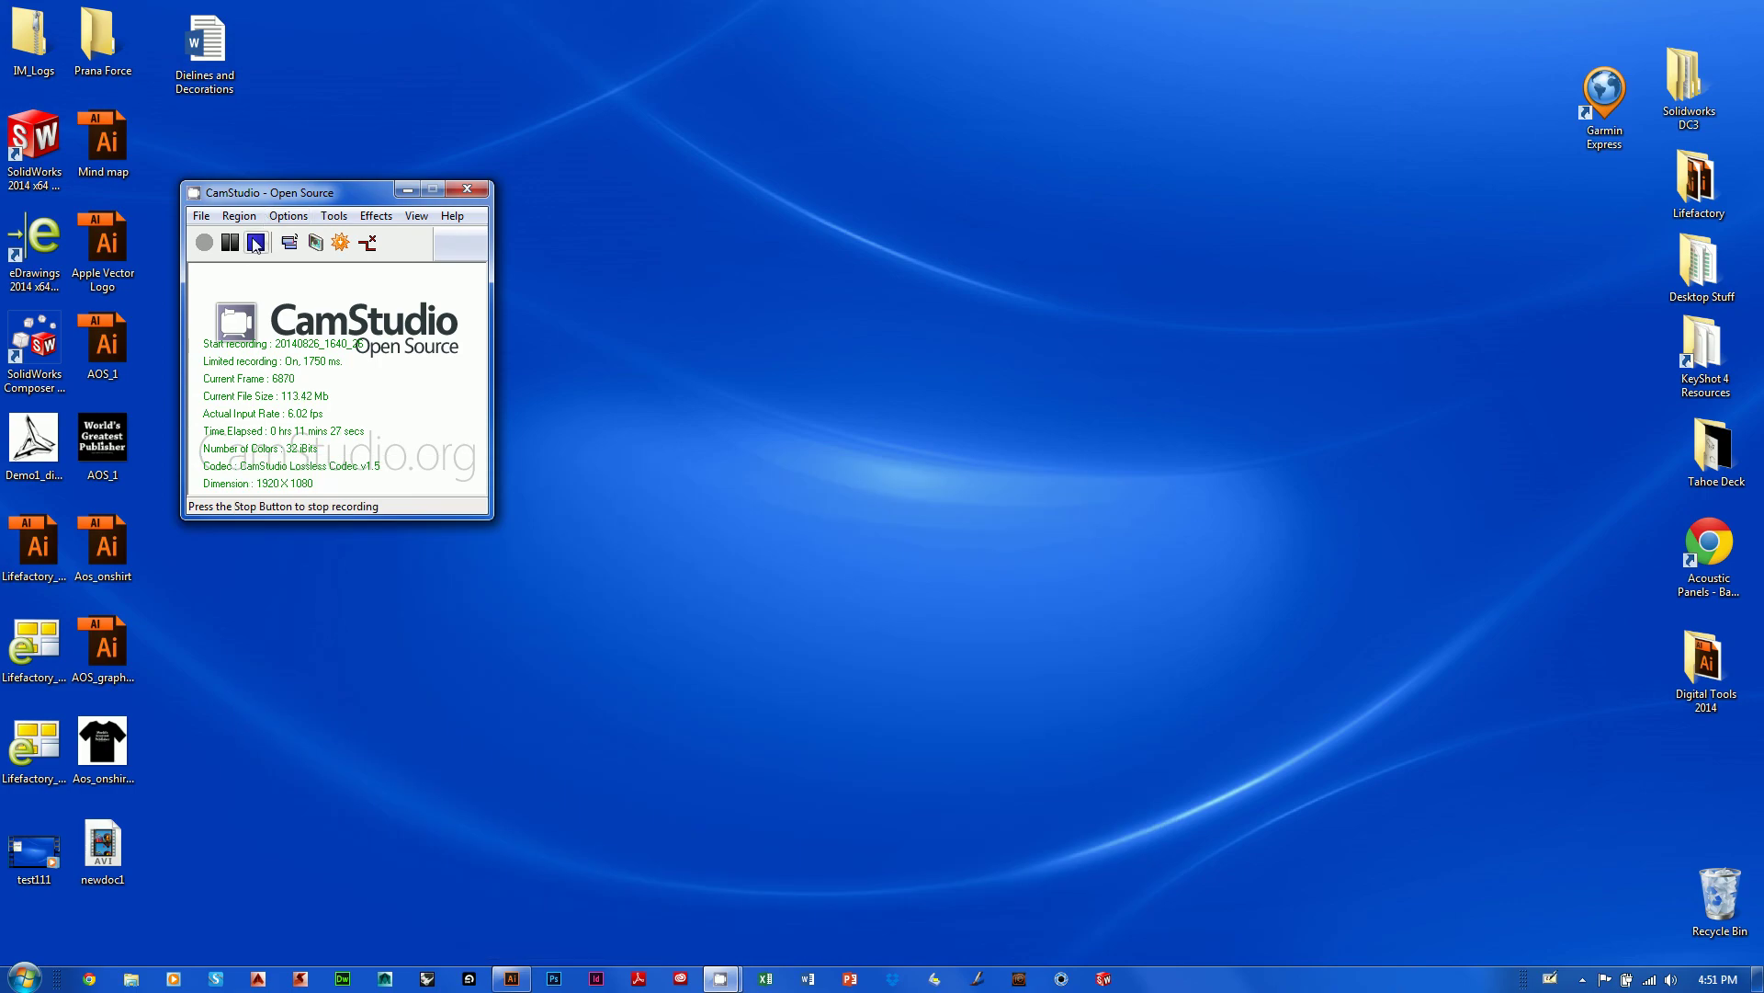